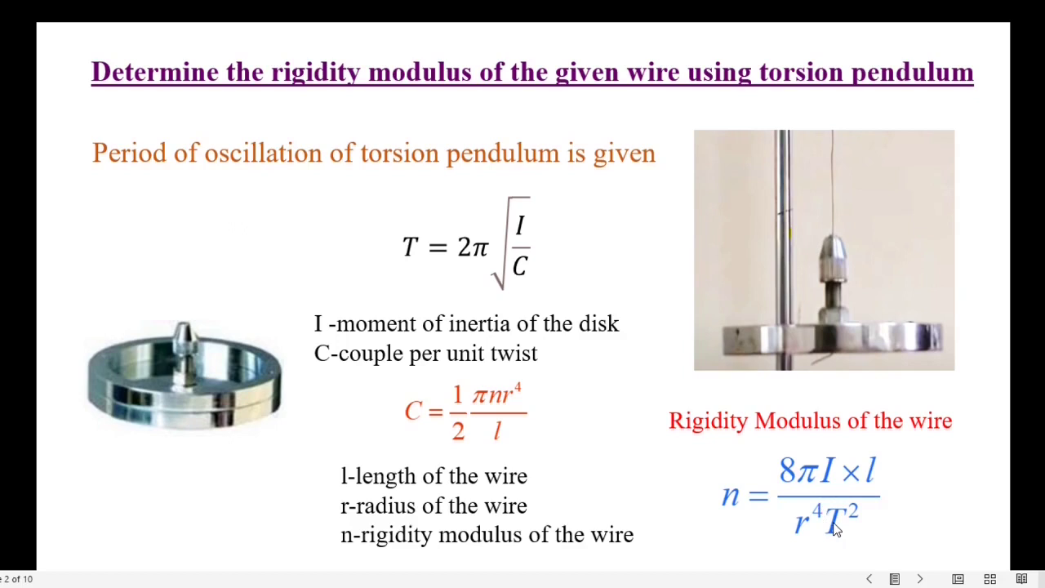
# - Advance the slideshow to slide 3, 'One Oscillation', with the Amrita Virtual Lab torsion pendulum link
pyautogui.click(836, 529)
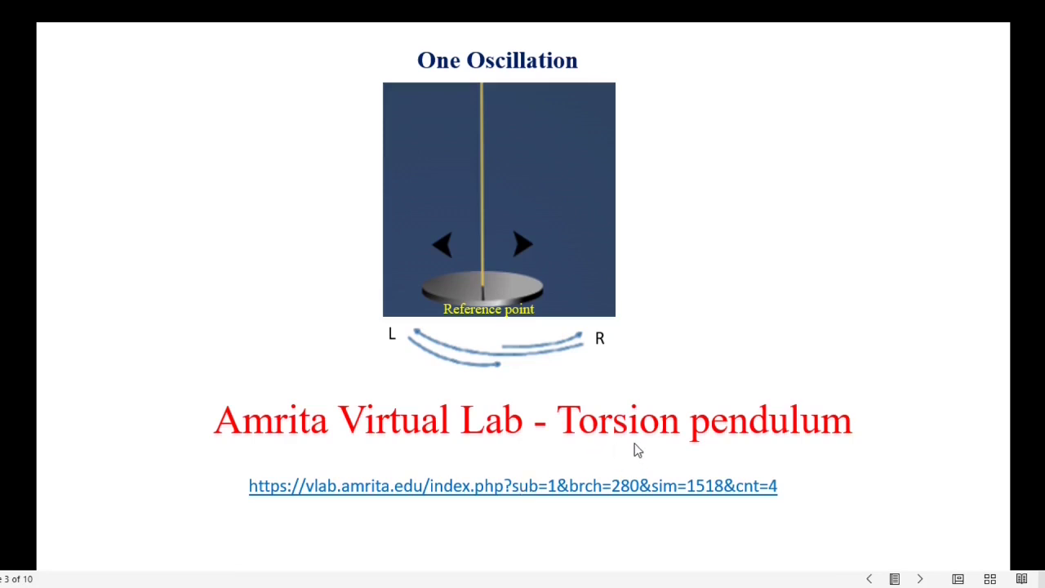
# - Open the torsion pendulum simulator and choose Brass as the suspension wire material
pyautogui.click(604, 488)
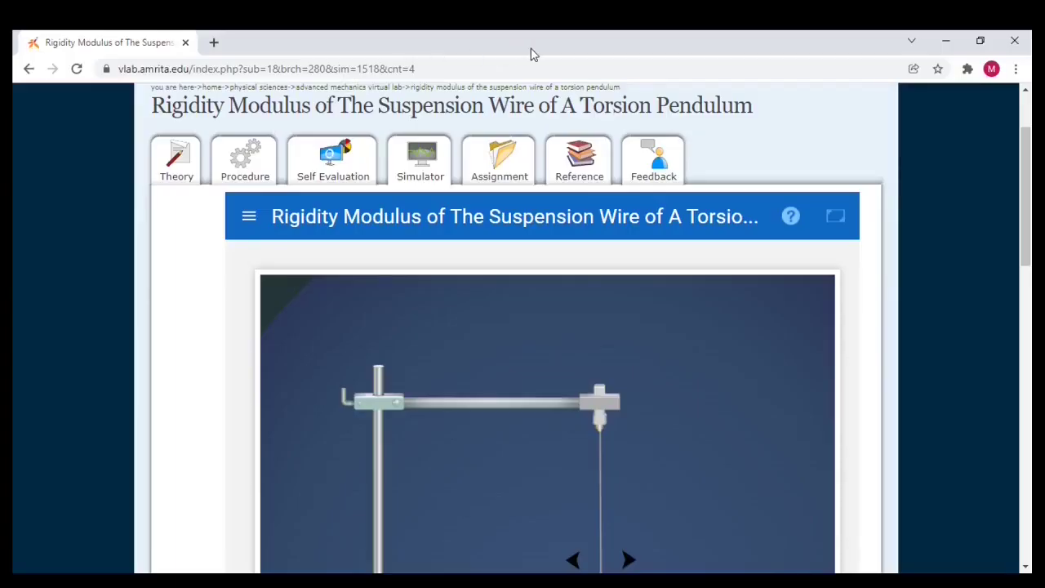
pyautogui.click(249, 216)
pyautogui.scroll(-3, 249, 216)
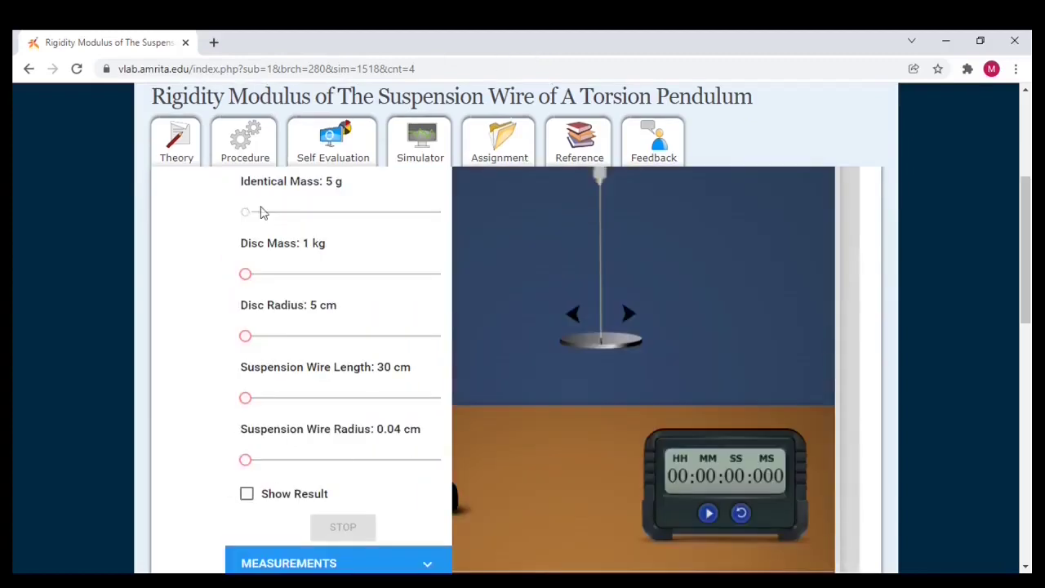
pyautogui.moveTo(1024, 255); pyautogui.dragTo(1020, 210)
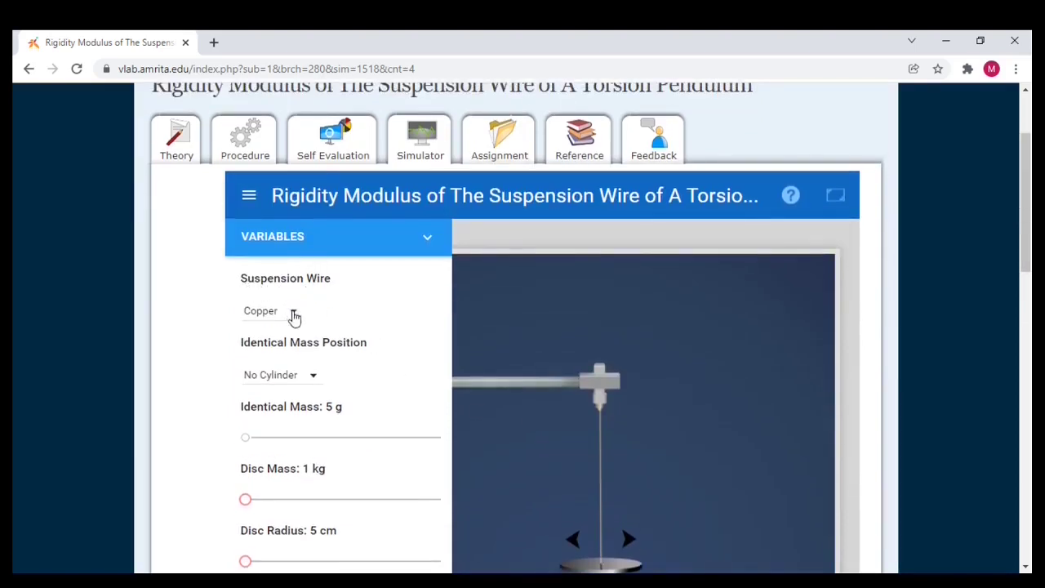
pyautogui.click(292, 315)
pyautogui.click(278, 355)
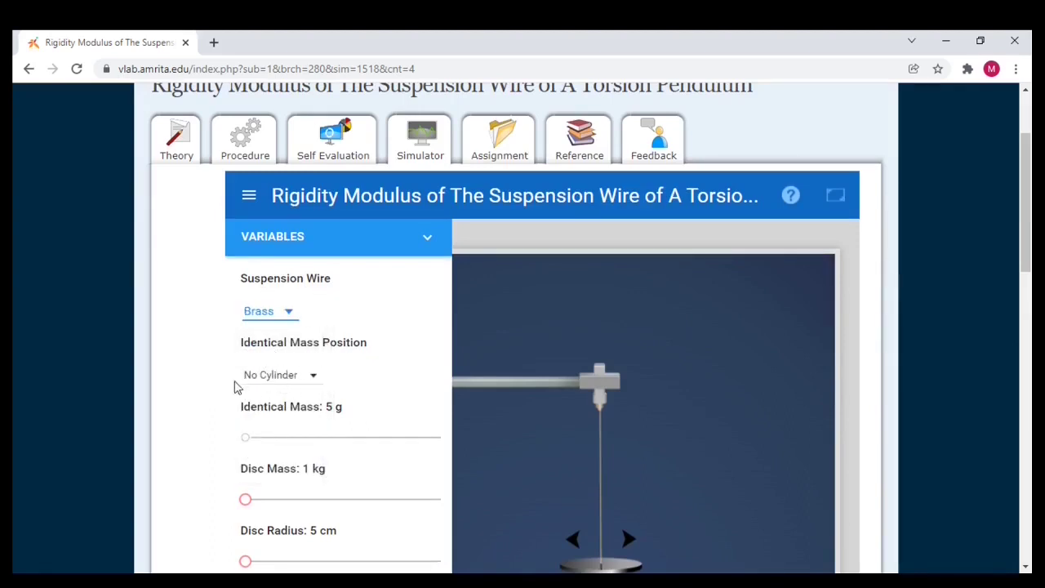
# - Set disc mass 1.2 kg, disc radius 5.2 cm, wire length 50 cm and wire radius 0.05 cm
pyautogui.click(289, 501)
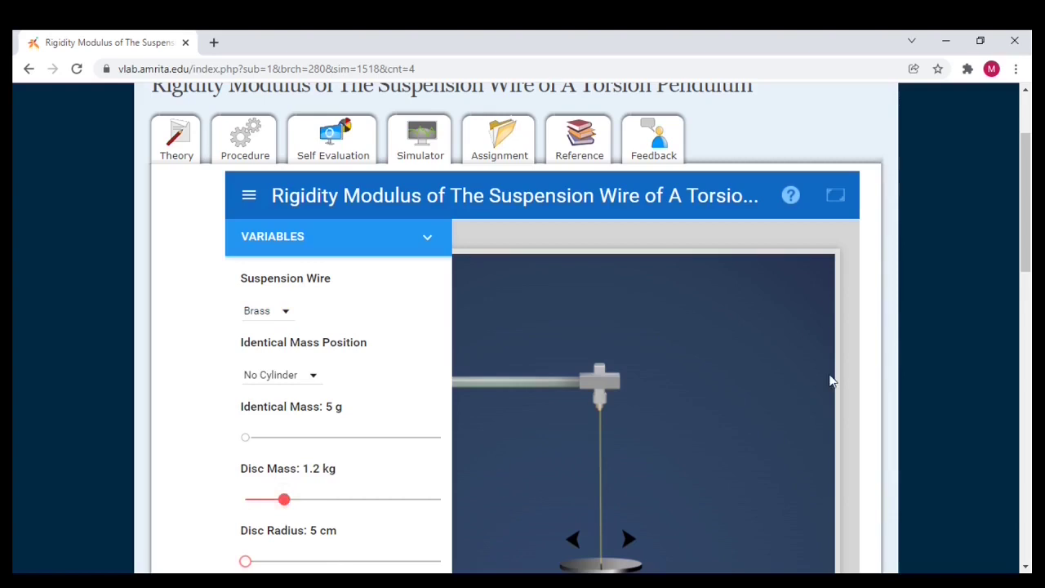
pyautogui.scroll(-2, 1027, 231)
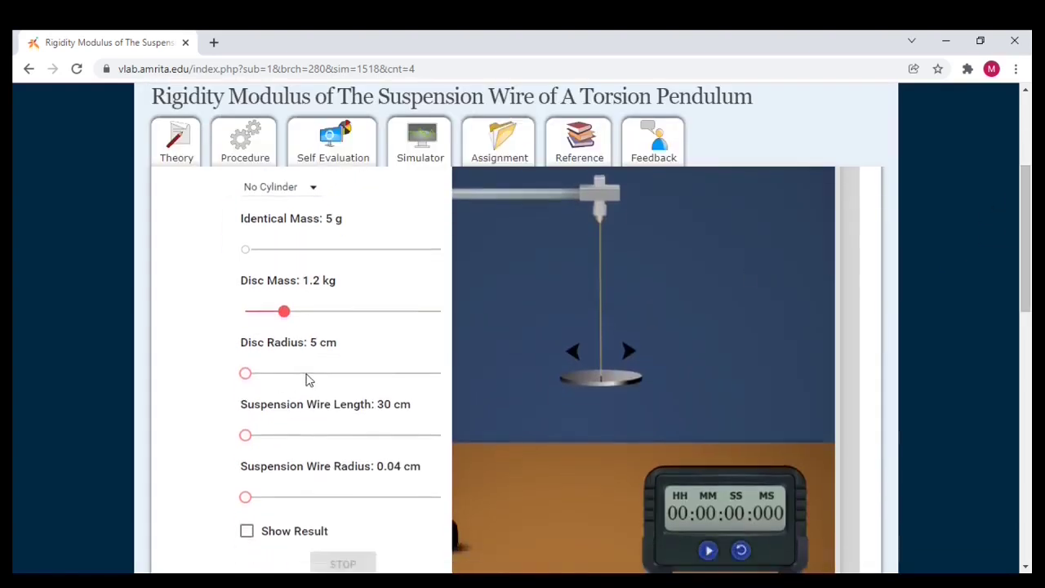
pyautogui.click(307, 375)
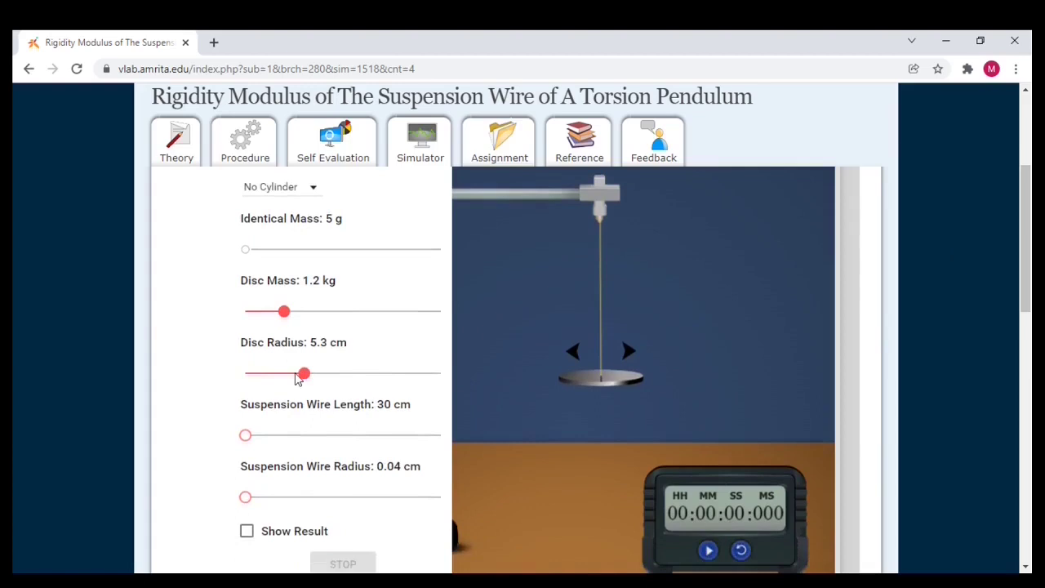
pyautogui.click(292, 377)
pyautogui.click(307, 437)
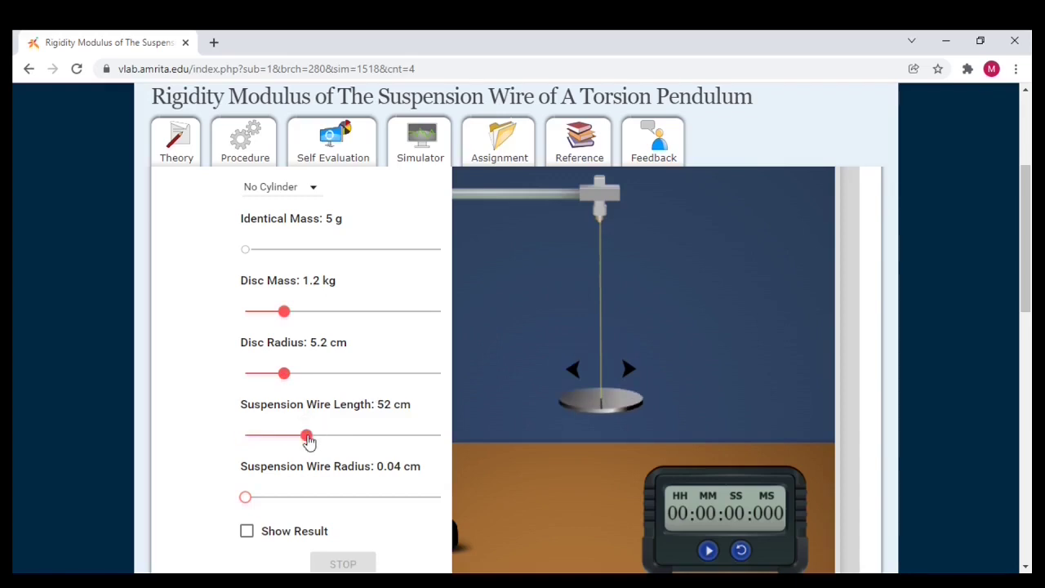
pyautogui.click(303, 440)
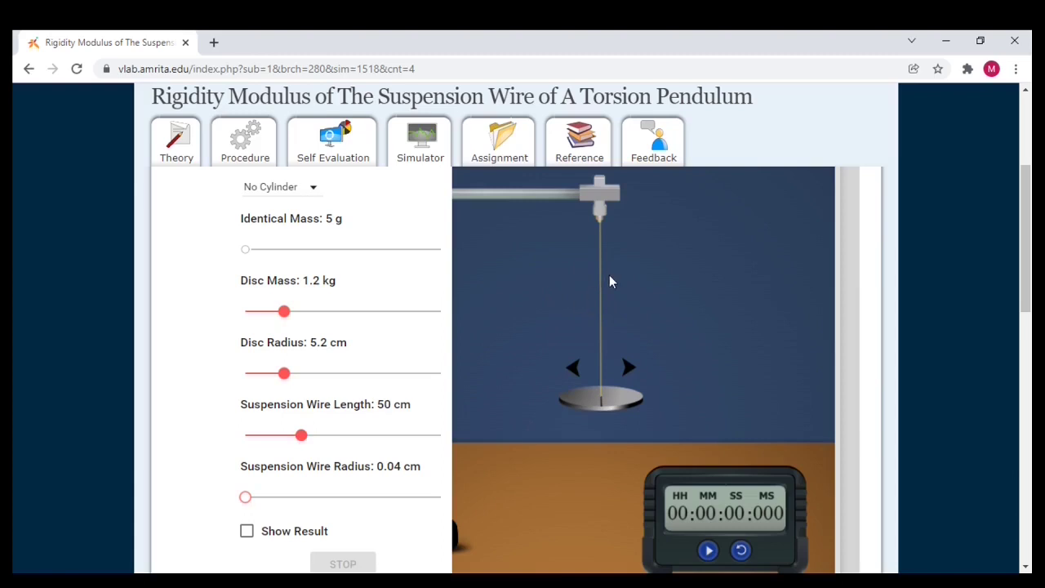
pyautogui.click(292, 498)
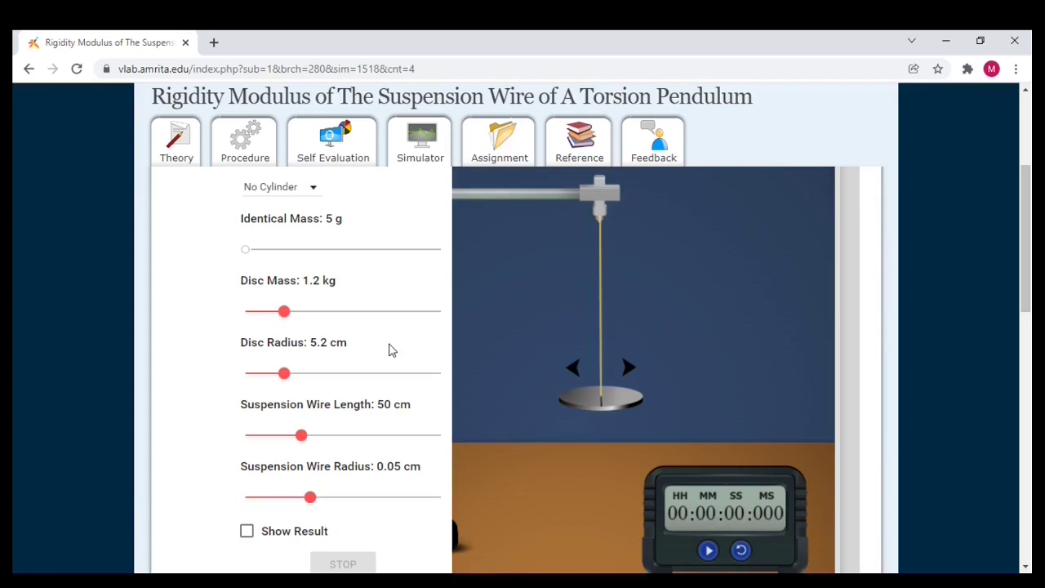
pyautogui.scroll(-1, 486, 319)
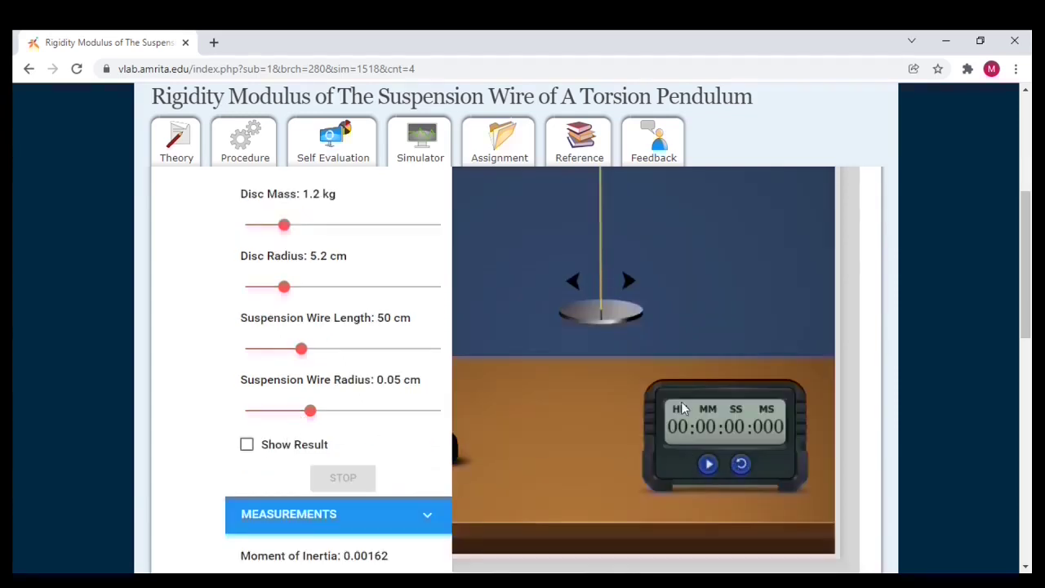
pyautogui.press('F5')
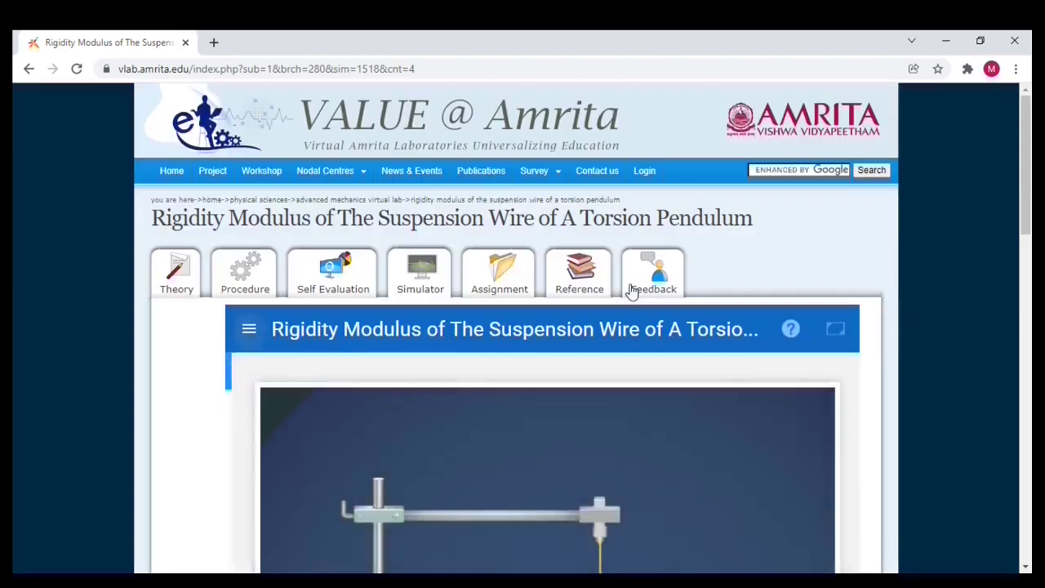
# - Time ten oscillations on the 50 cm brass wire, stopping the stopwatch at 29.031 s
pyautogui.moveTo(1026, 168); pyautogui.dragTo(1026, 275)
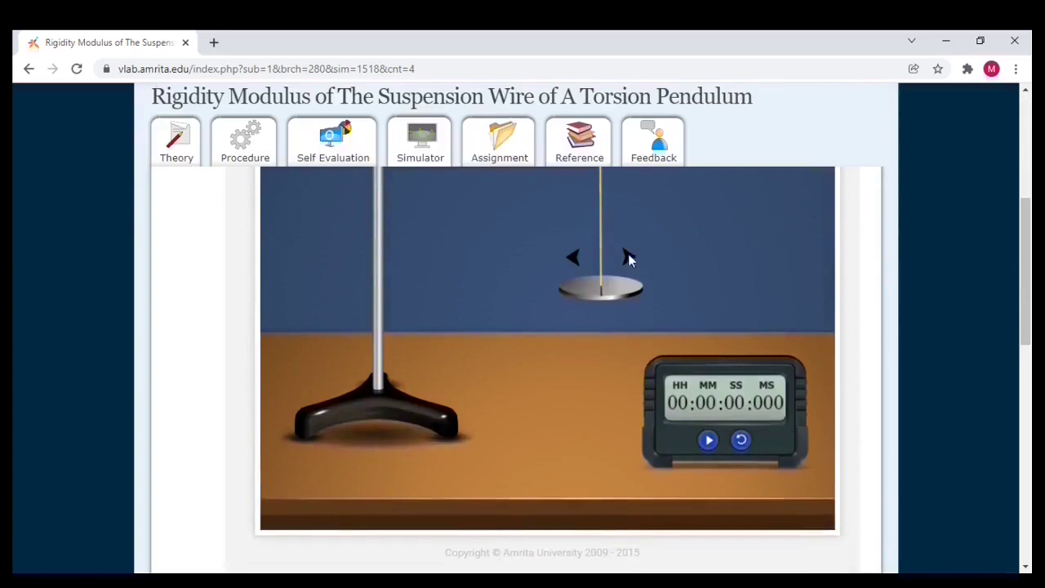
pyautogui.click(628, 258)
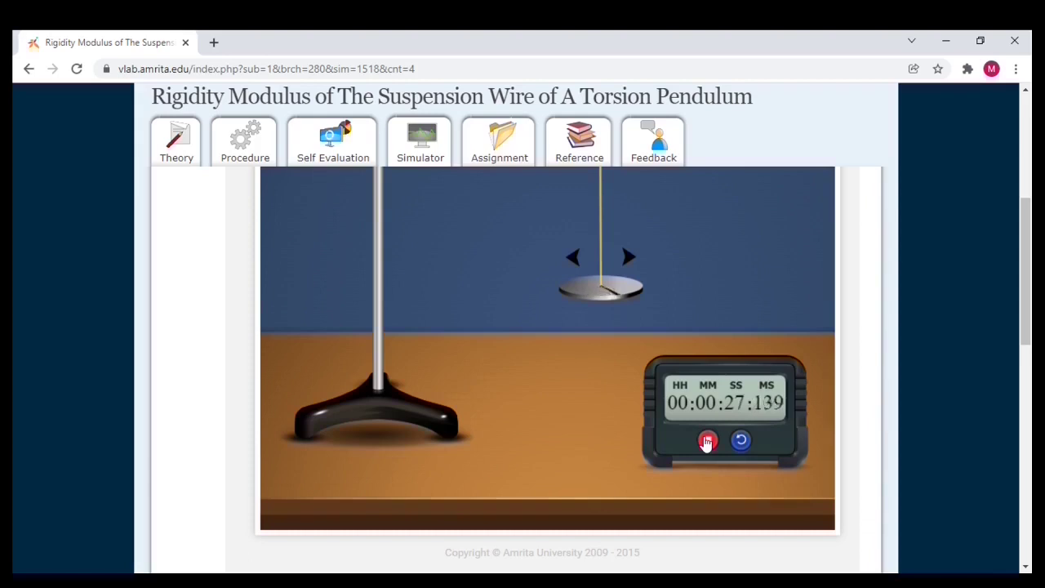
pyautogui.click(707, 441)
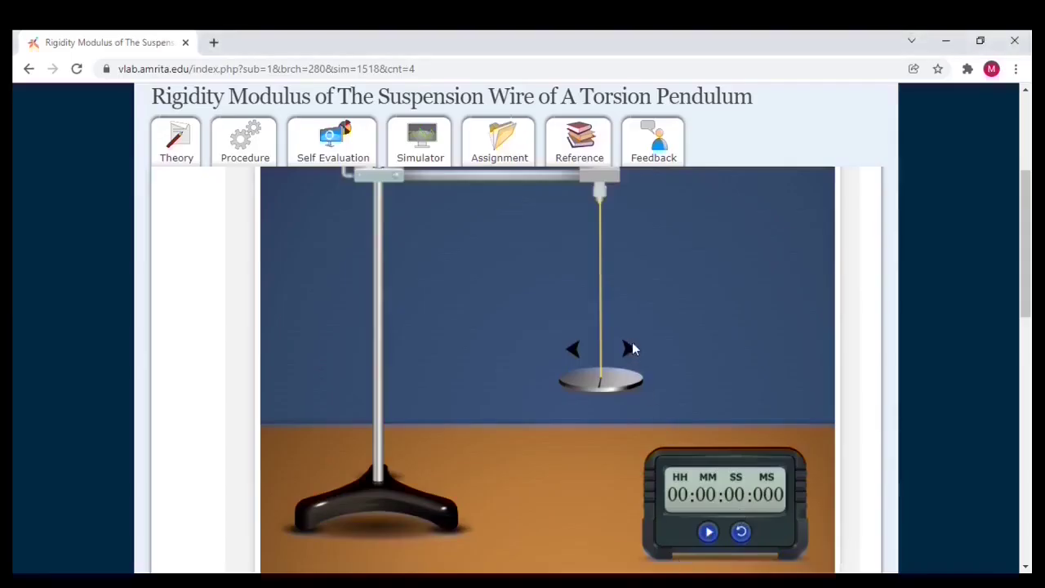
# - Time a second set of ten oscillations at 50 cm, stopping at 29.295 s
pyautogui.click(629, 351)
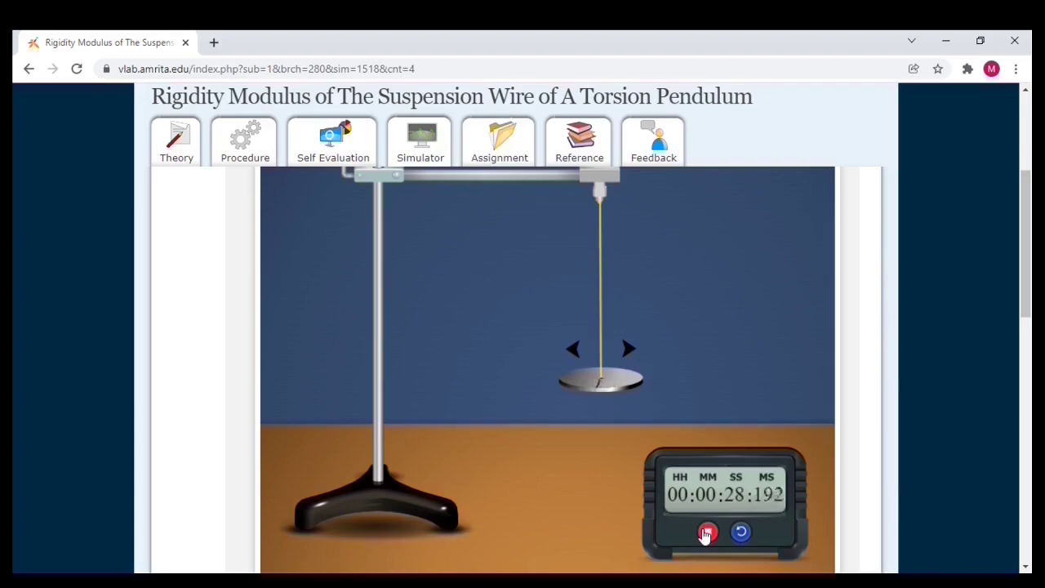
pyautogui.click(707, 533)
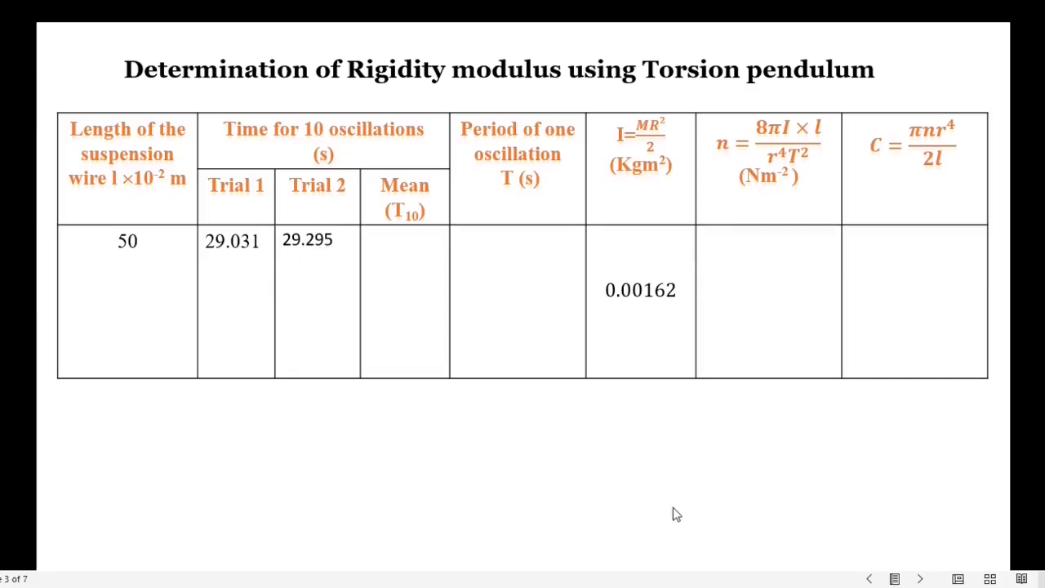
# - Back in the simulator, set the suspension wire length to 60 cm and bring the pendulum into view
pyautogui.hotkey('alt', 'Tab')
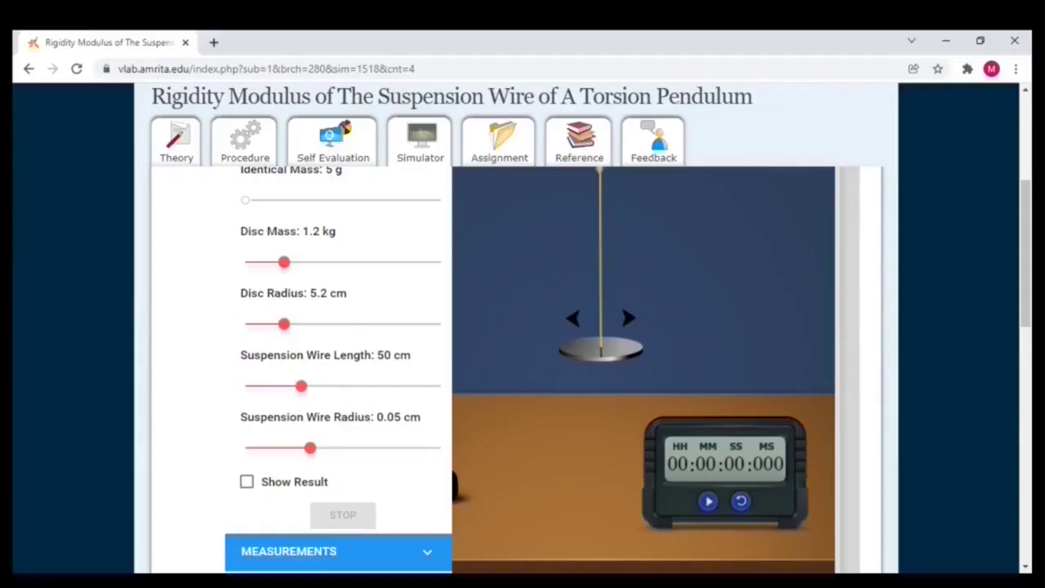
pyautogui.click(319, 392)
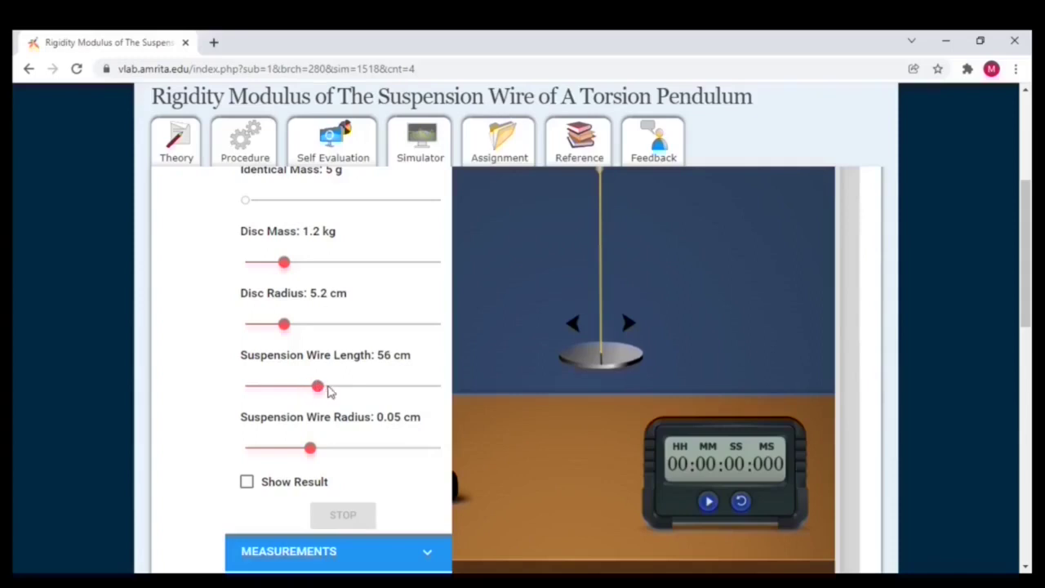
pyautogui.click(329, 392)
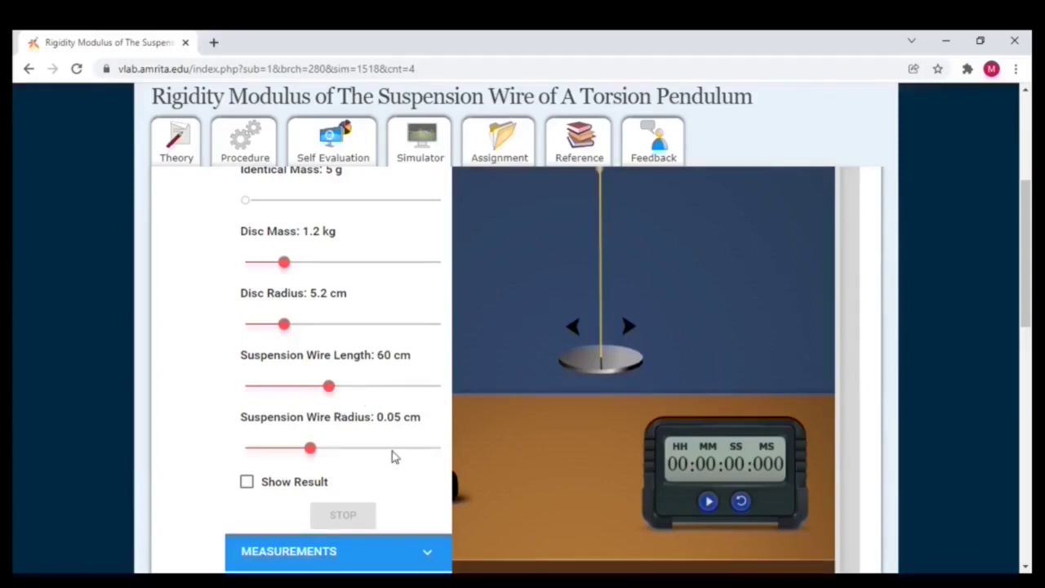
pyautogui.press('F5')
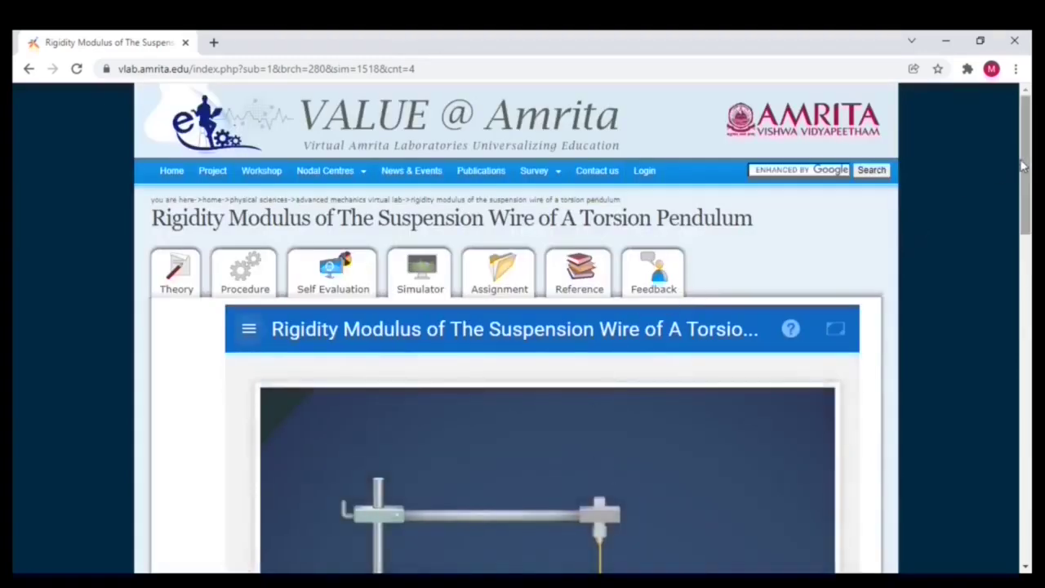
pyautogui.scroll(-5, 1017, 196)
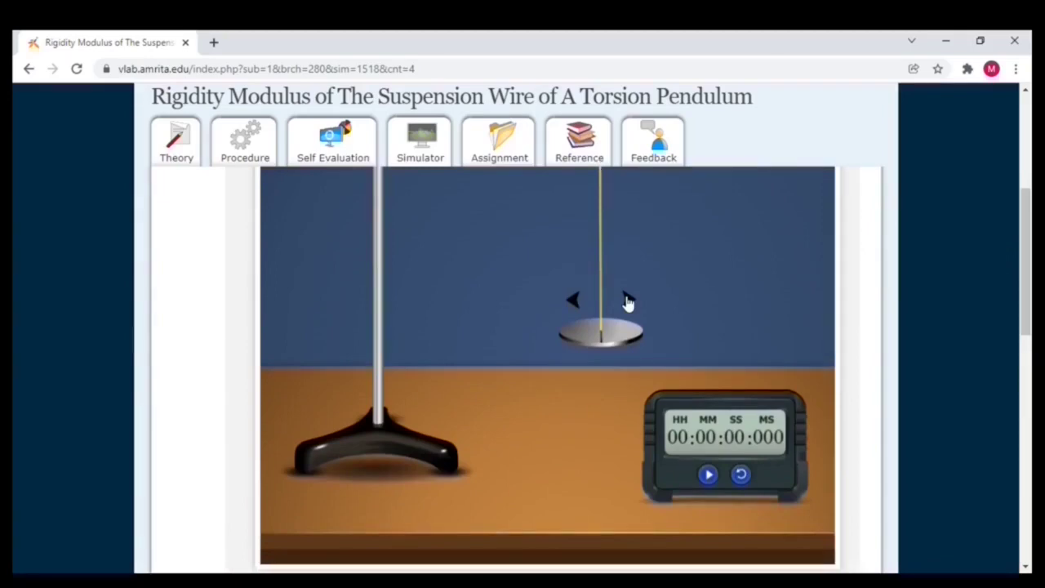
# - Time ten oscillations on the 60 cm wire, stopping the stopwatch at 31.595 s
pyautogui.click(627, 301)
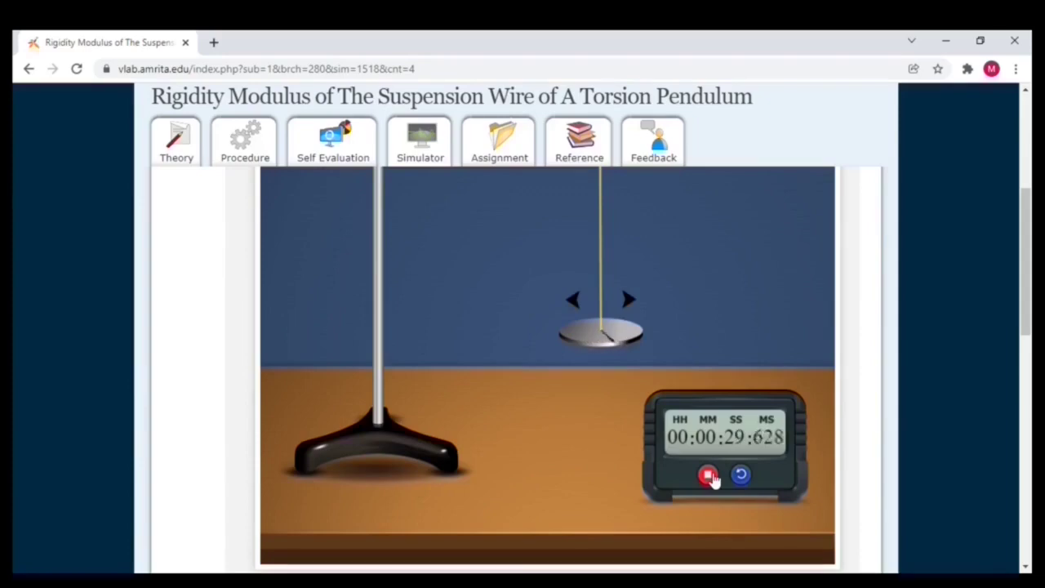
pyautogui.click(708, 477)
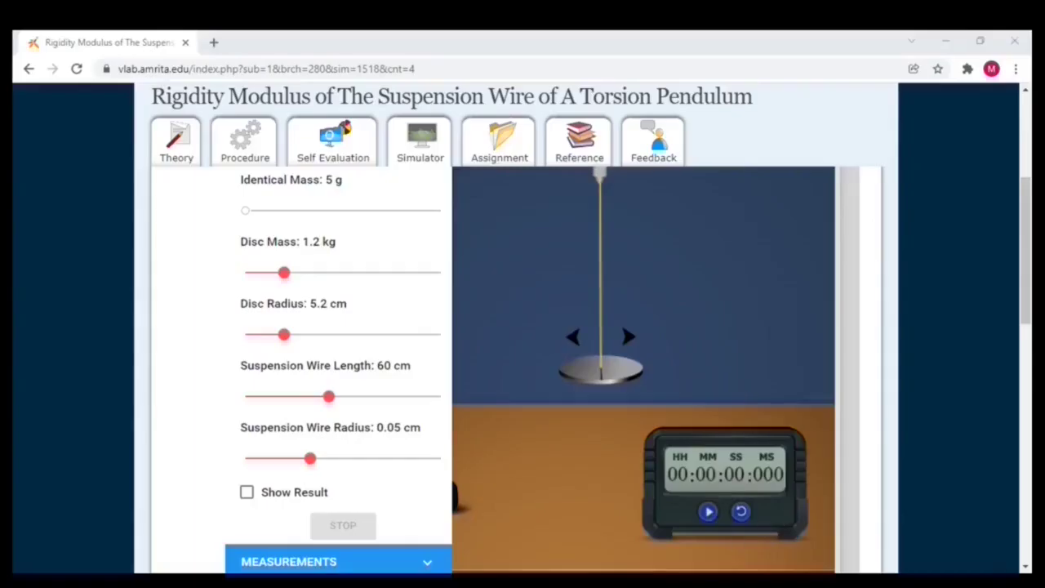
# - Run a second ten-oscillation timing on the 60 cm wire, stopping at 31.702 s
pyautogui.hotkey('alt', 'Tab')
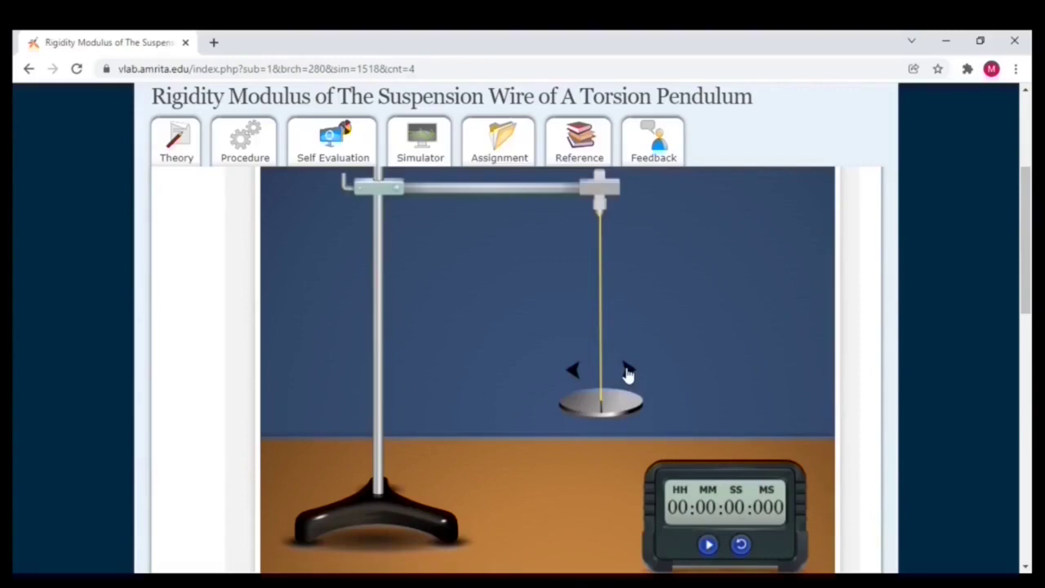
pyautogui.click(628, 371)
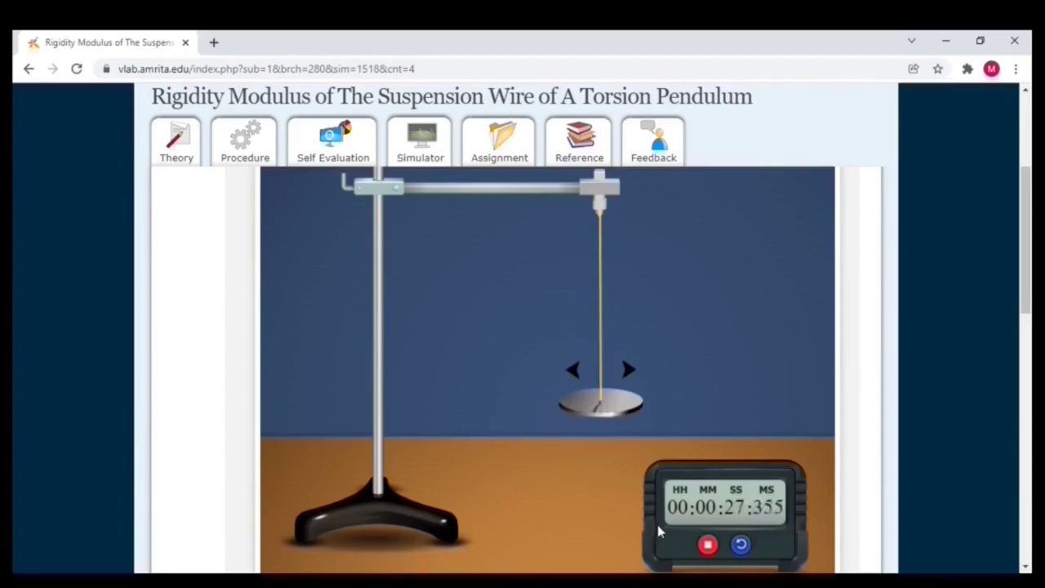
pyautogui.click(708, 545)
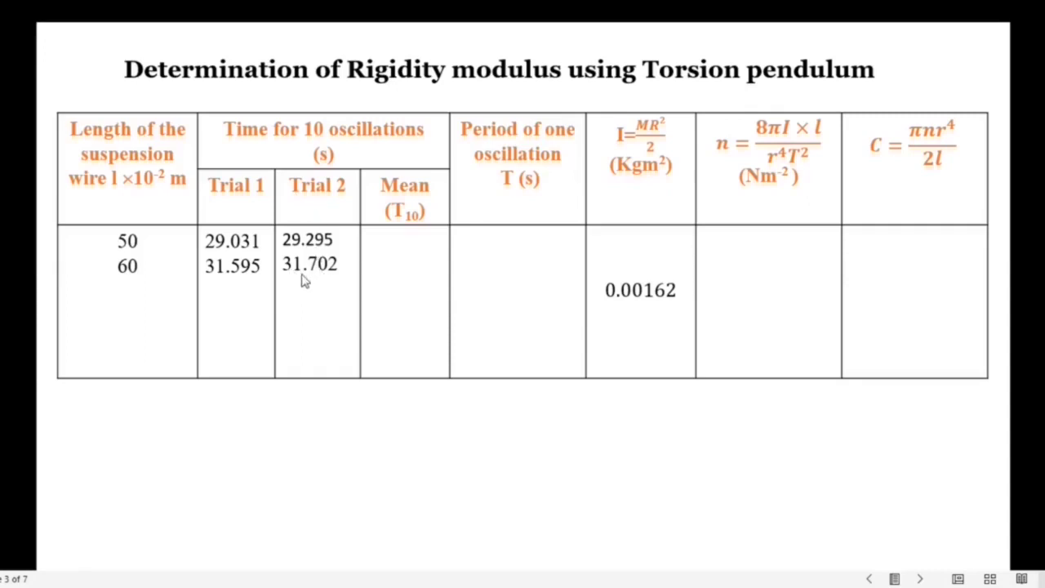
# - Return to the simulator, reload it and scroll to the pendulum with a 70 cm wire
pyautogui.hotkey('alt', 'Tab')
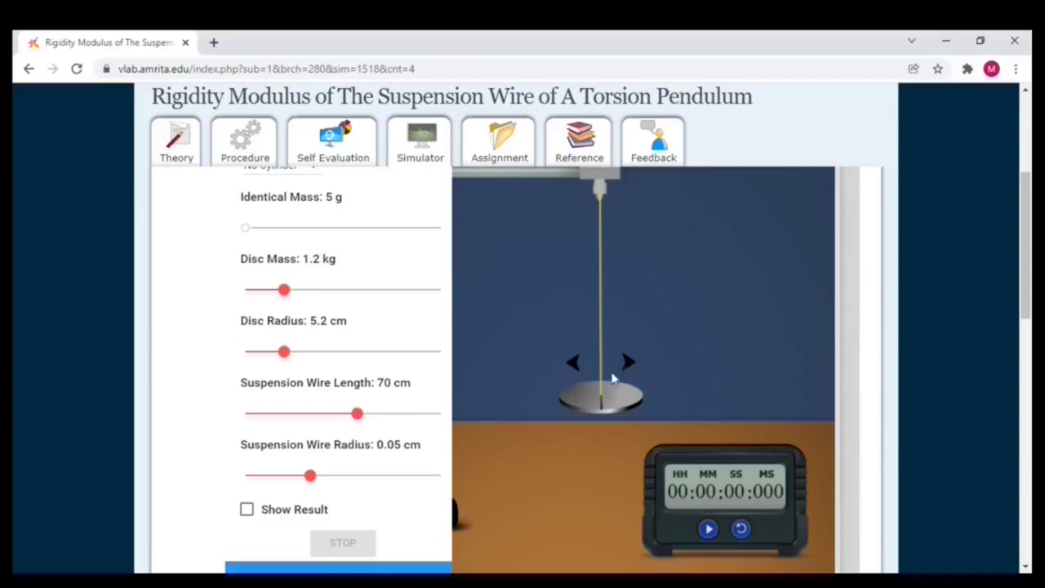
pyautogui.press('F5')
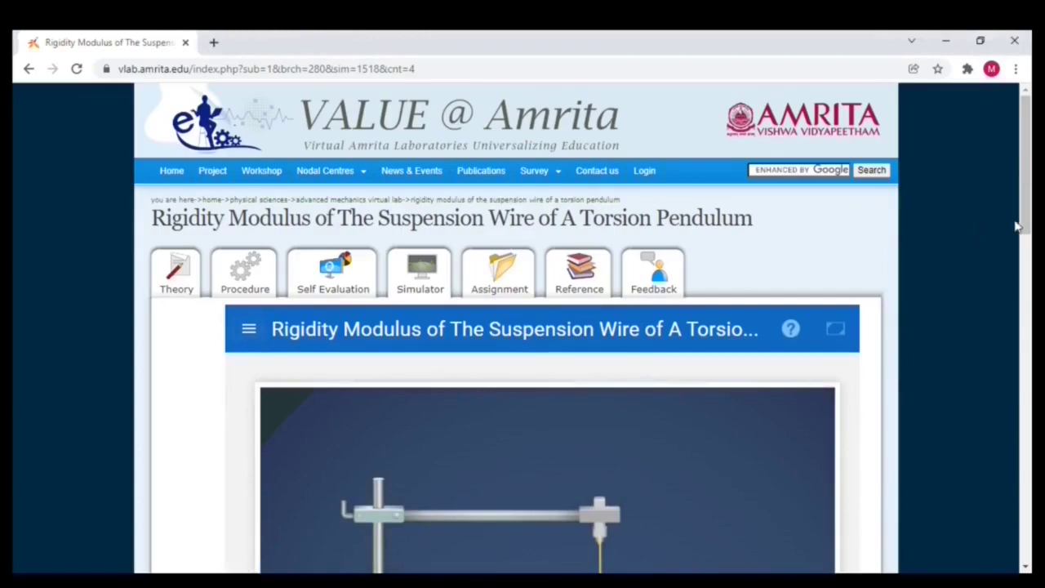
pyautogui.moveTo(1023, 167); pyautogui.dragTo(622, 319)
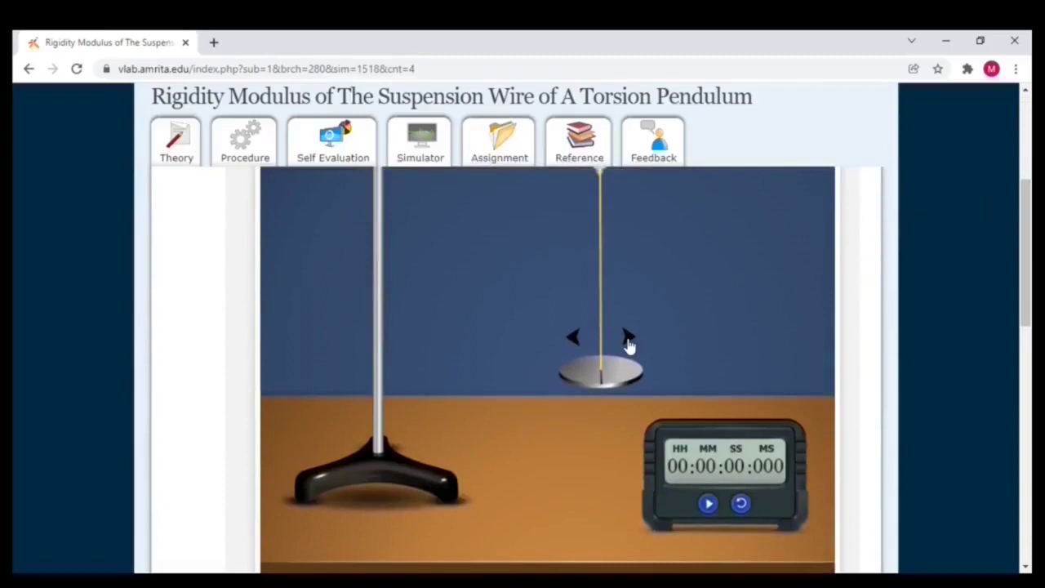
# - Time ten oscillations on the 70 cm wire, stopping the stopwatch at 33.737 s
pyautogui.click(628, 342)
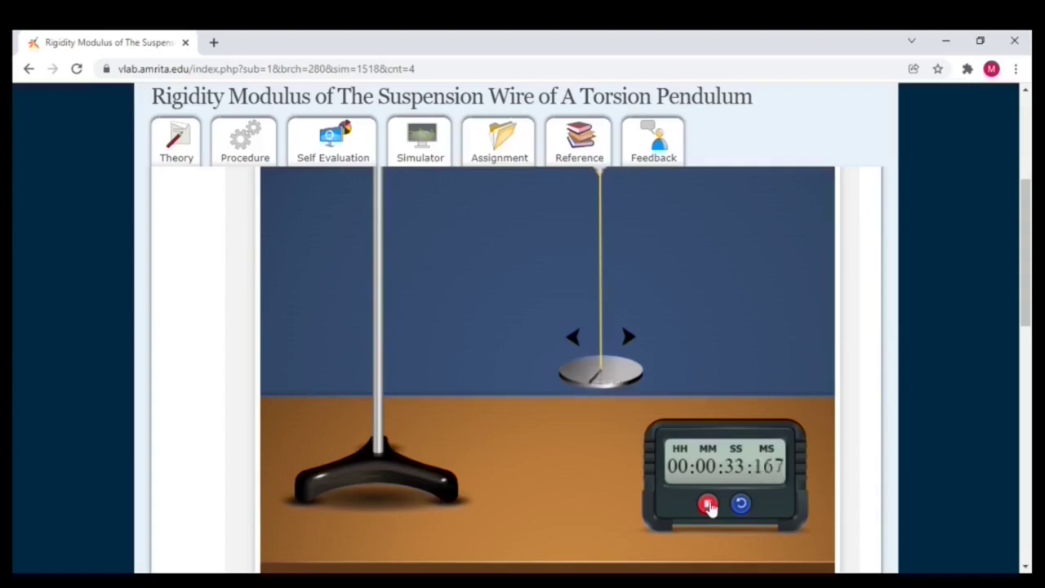
pyautogui.click(709, 506)
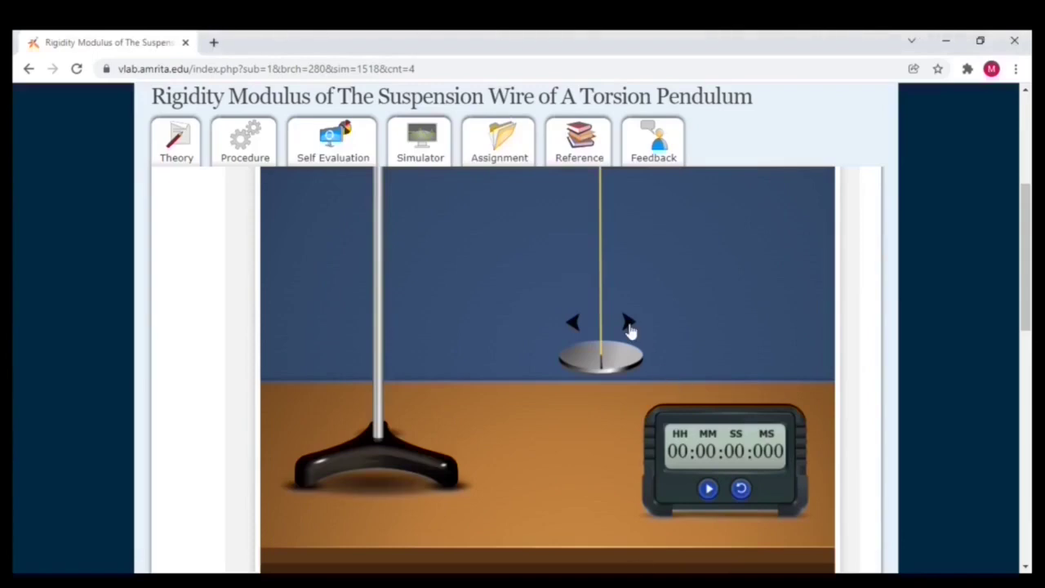
# - Run a second ten-oscillation timing on the 70 cm wire, stopping at 33.831 s
pyautogui.click(628, 323)
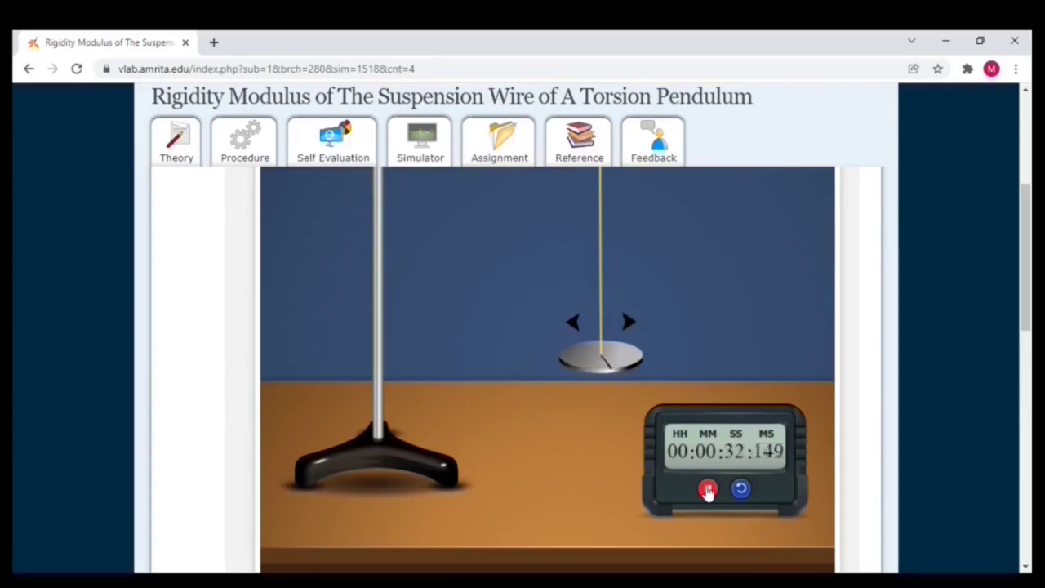
pyautogui.click(707, 490)
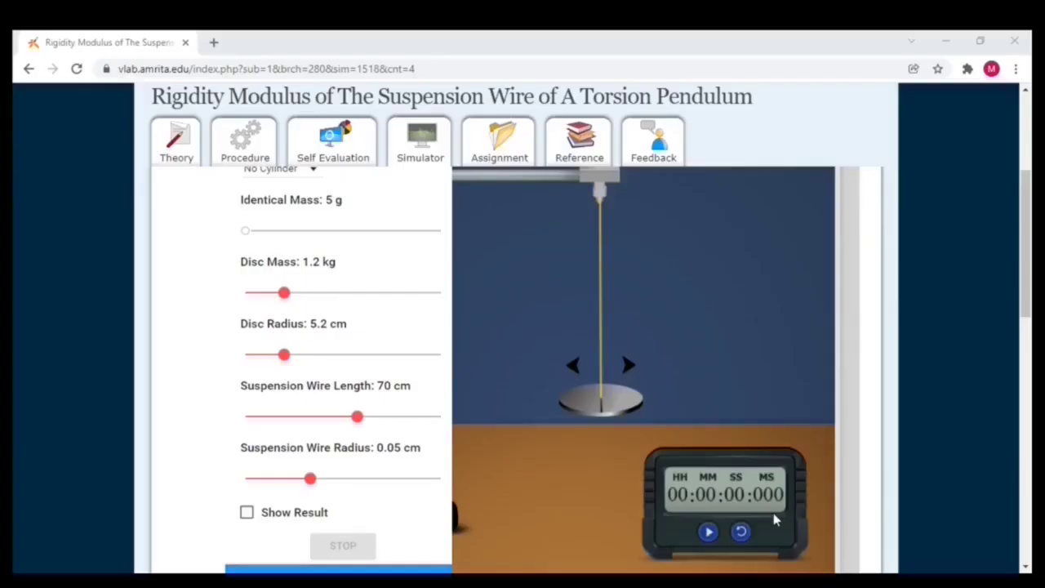
# - Adjust the Suspension Wire Length slider to exactly 80 cm and scroll down to the pendulum scene
pyautogui.click(356, 417)
pyautogui.click(376, 418)
pyautogui.click(381, 421)
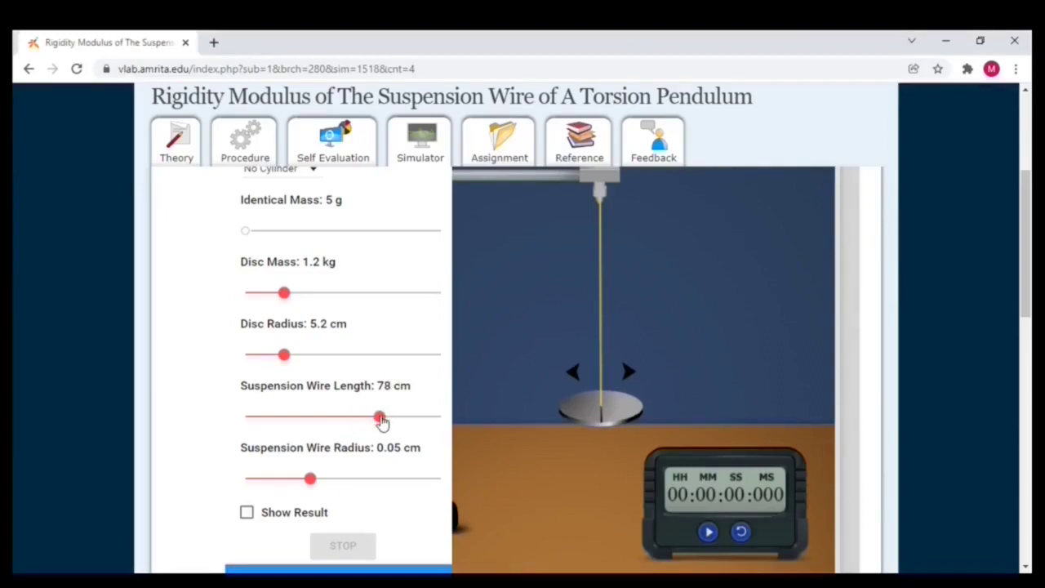
pyautogui.click(389, 418)
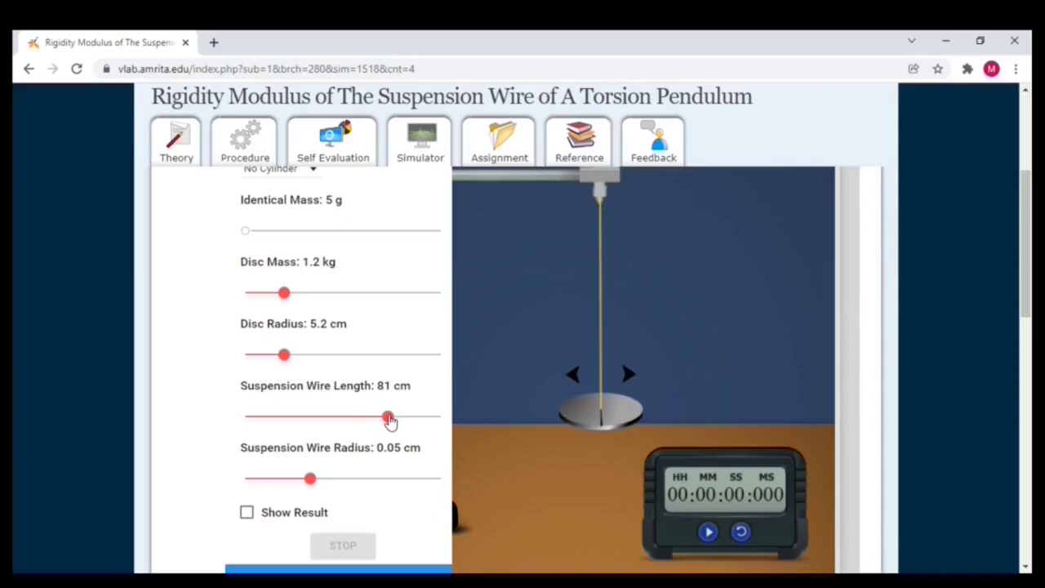
pyautogui.click(386, 420)
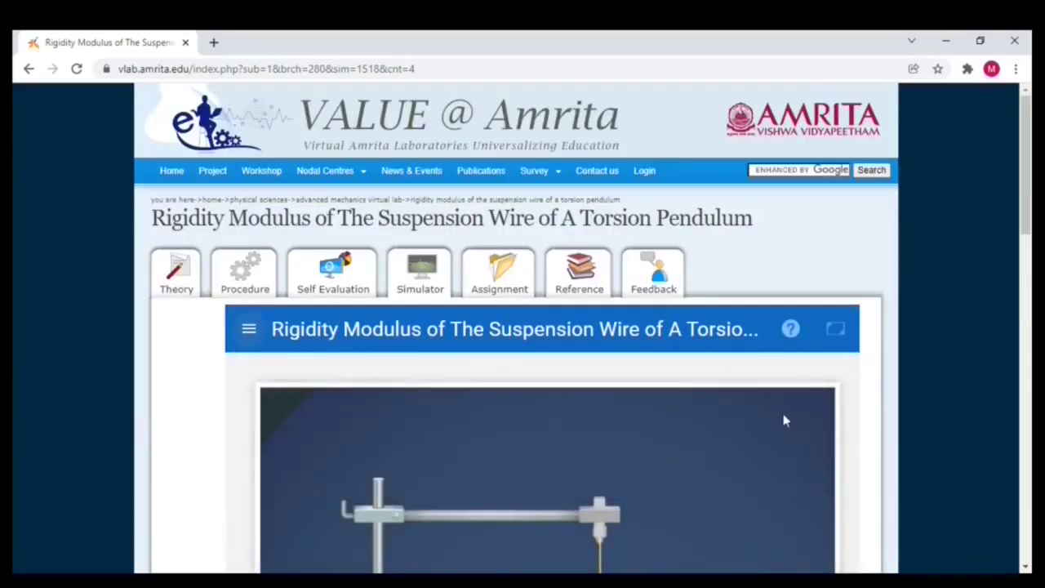
pyautogui.moveTo(1023, 206); pyautogui.dragTo(1015, 286)
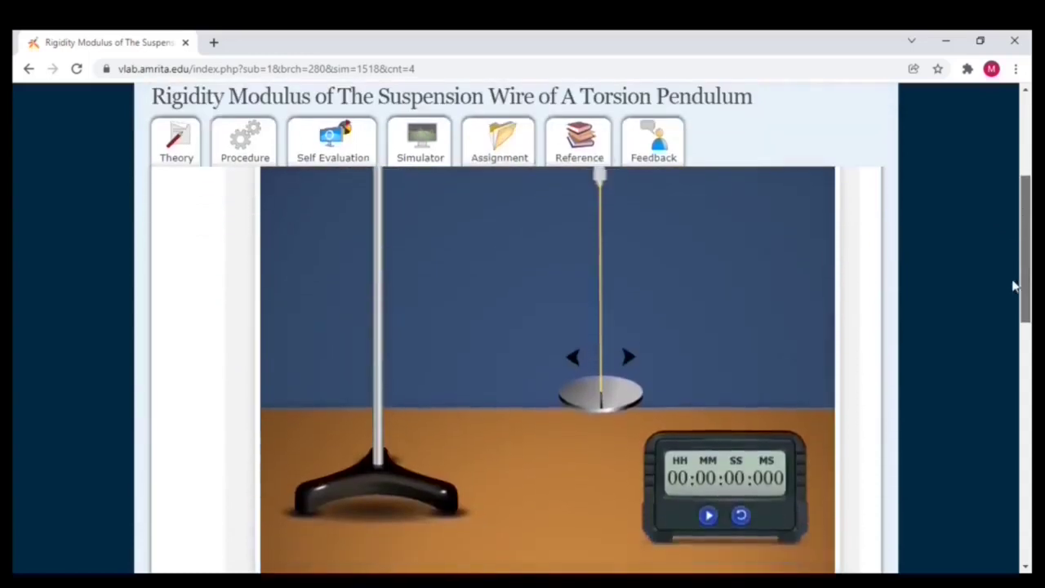
# - Time ten oscillations on the 80 cm wire, stopping at 36.853 s, then return to the simulator
pyautogui.click(631, 363)
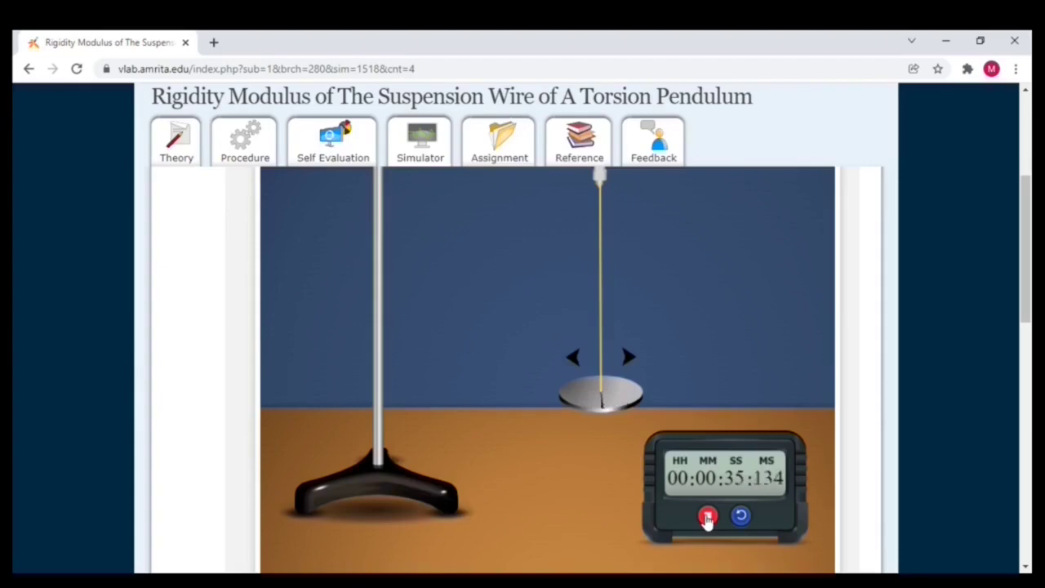
pyautogui.click(707, 517)
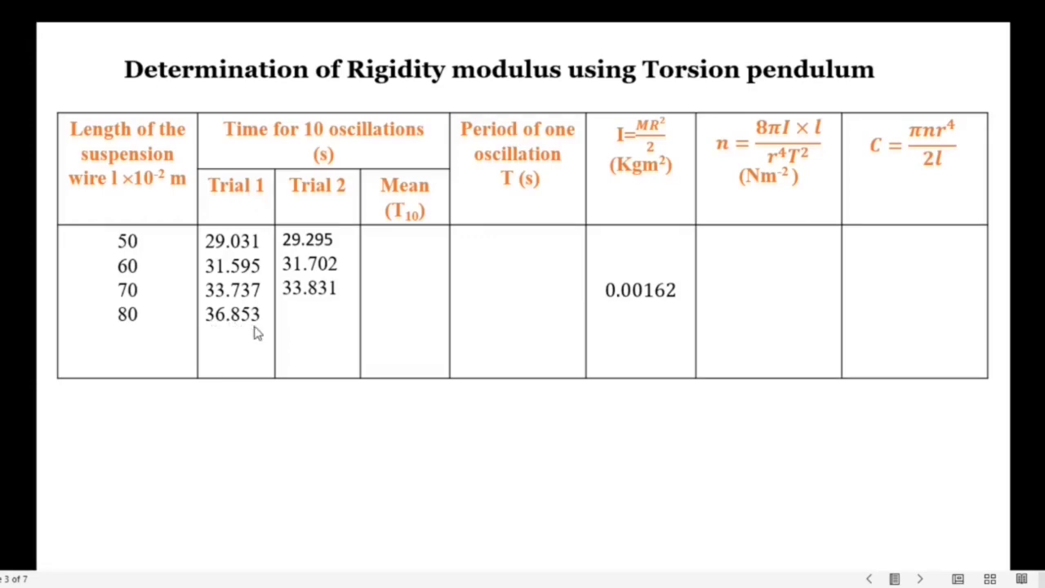
pyautogui.hotkey('alt', 'Tab')
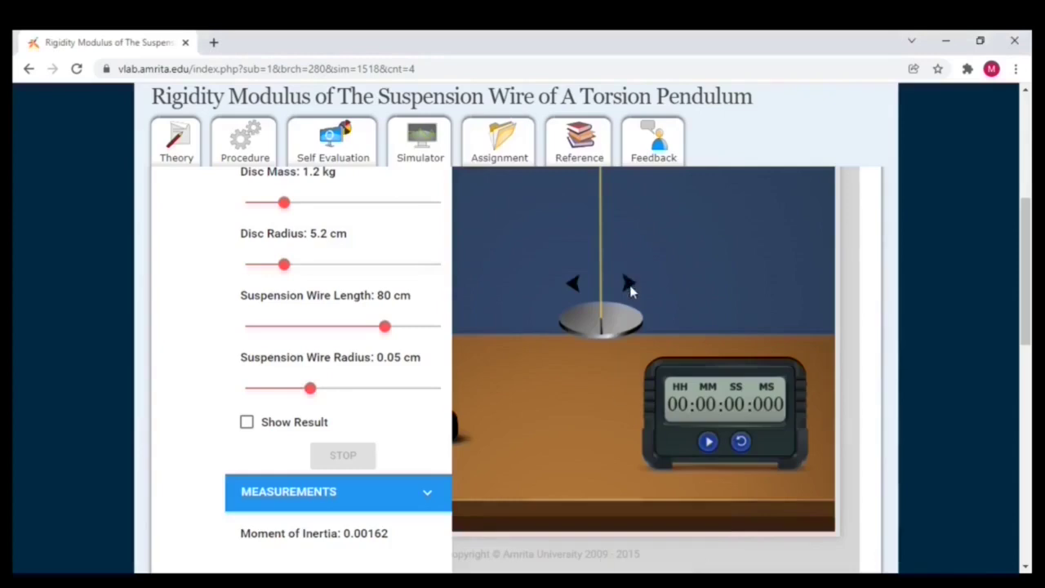
# - Reload the simulator and time a second ten-oscillation run at 80 cm, stopping at 36.926 s
pyautogui.press('F5')
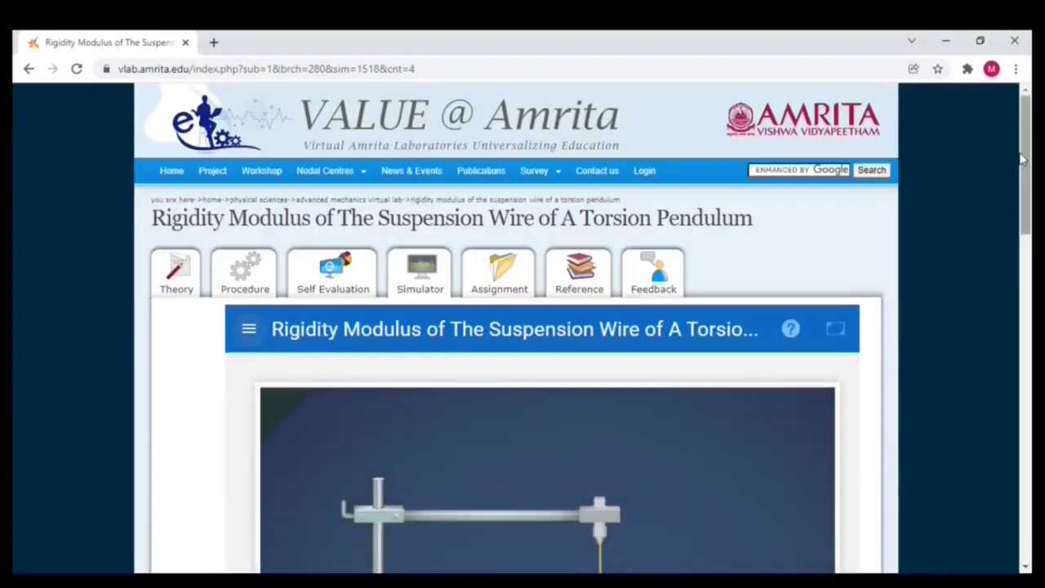
pyautogui.moveTo(1015, 164); pyautogui.dragTo(1010, 259)
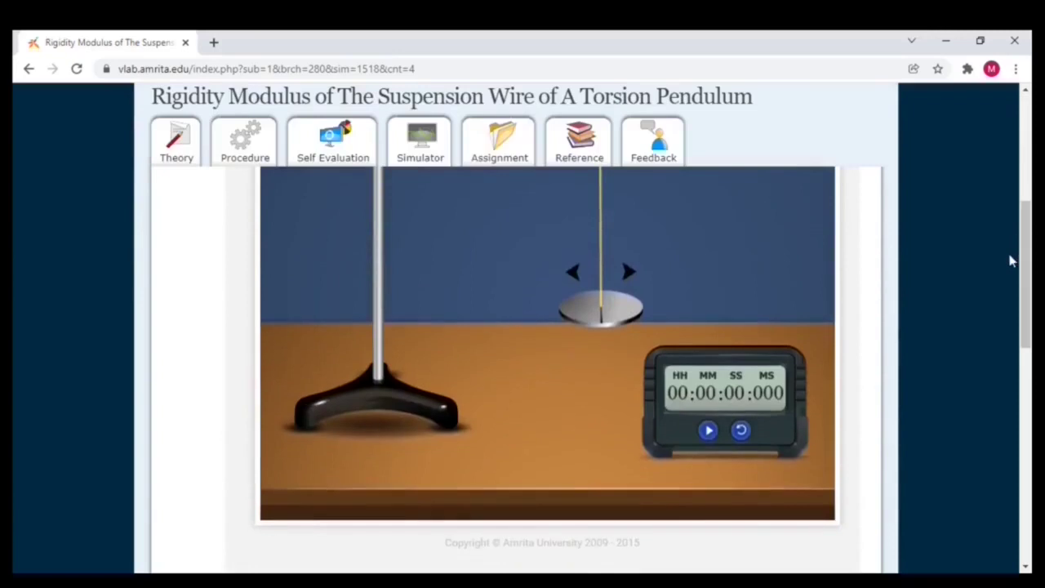
pyautogui.click(628, 278)
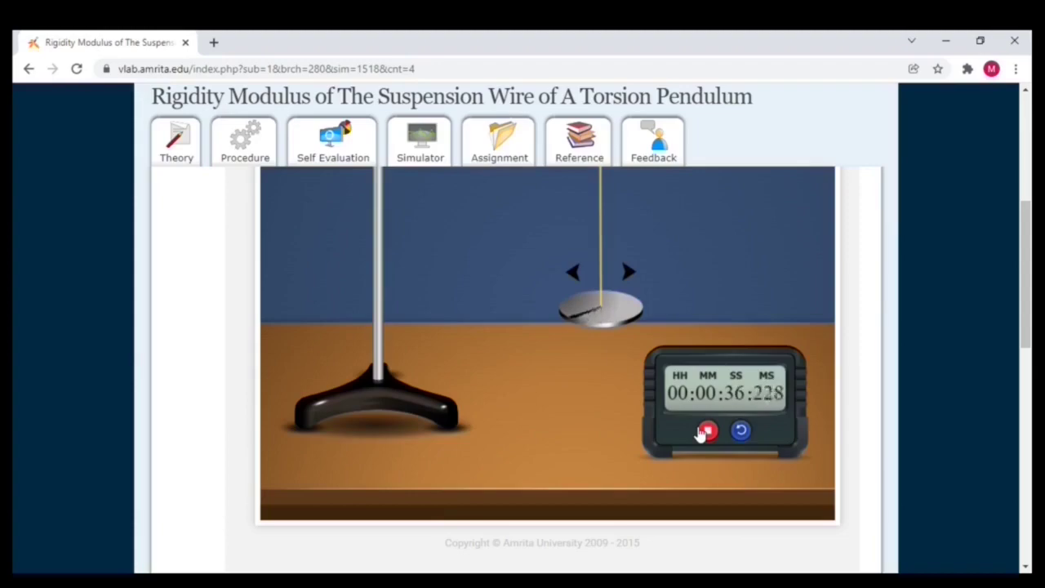
pyautogui.click(705, 431)
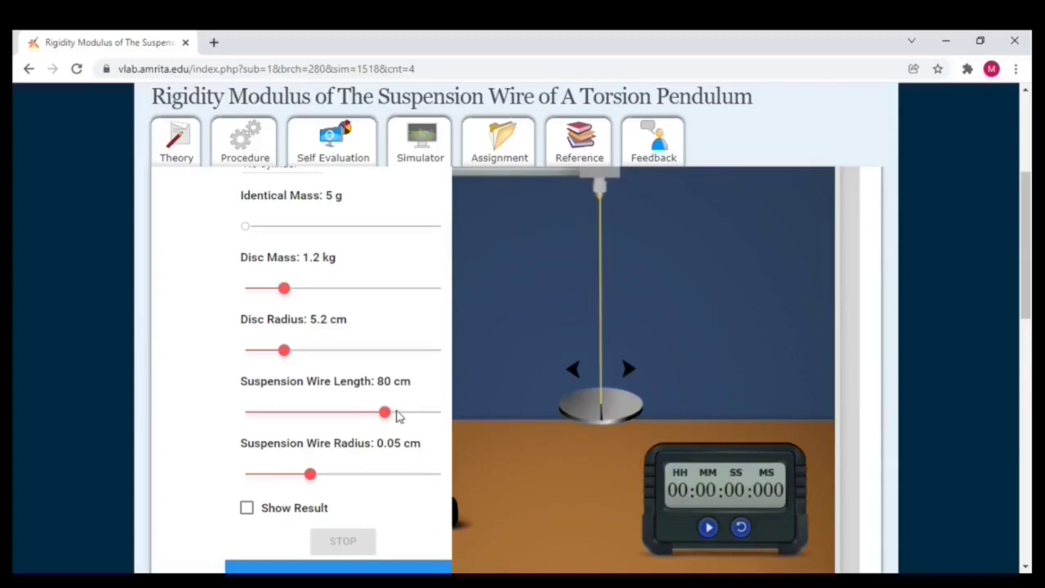
# - Move the Suspension Wire Length slider to 90 cm and scroll back to the pendulum and stopwatch
pyautogui.click(400, 415)
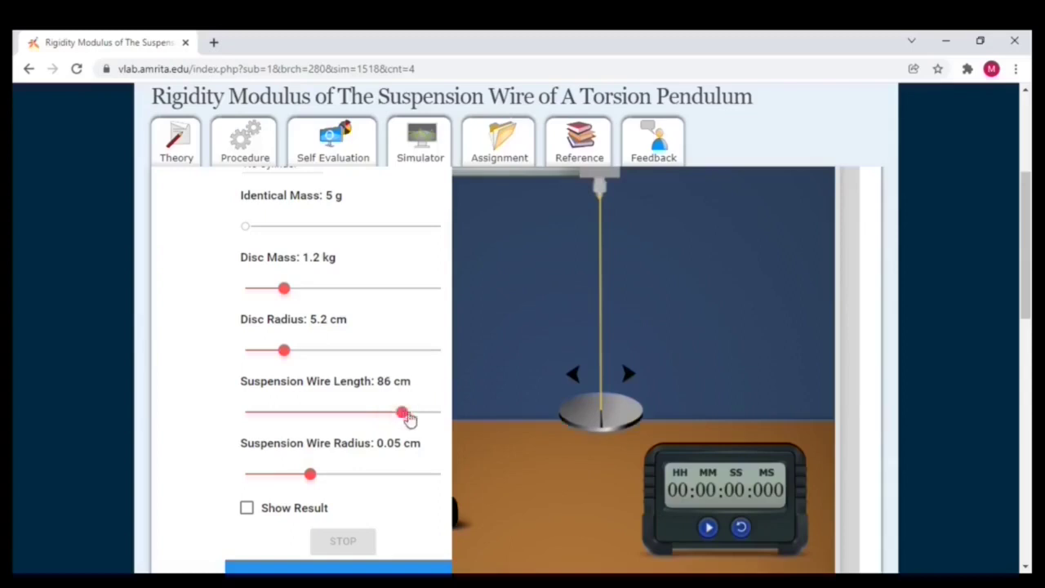
pyautogui.click(414, 414)
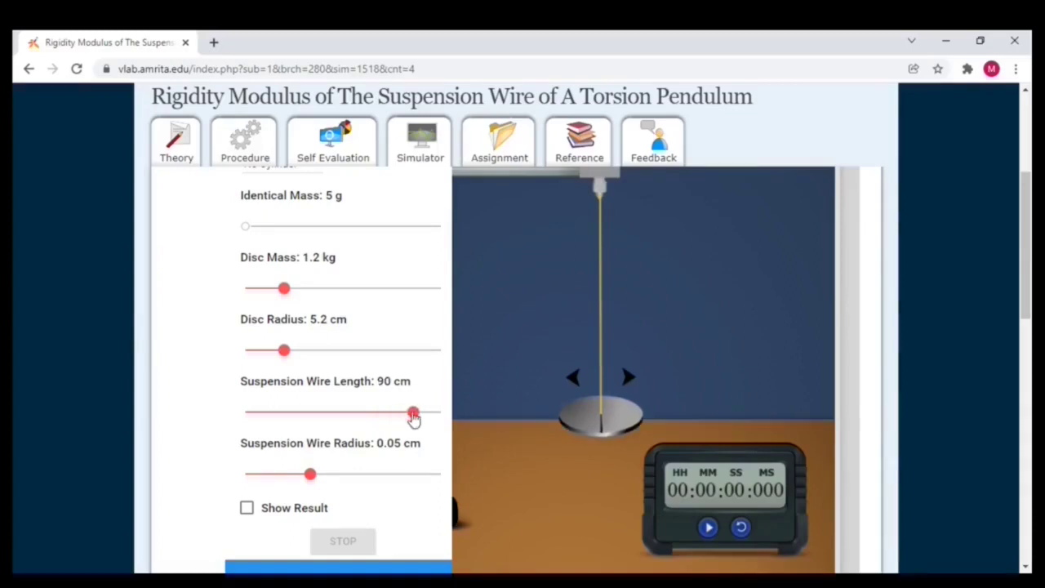
pyautogui.scroll(-1, 531, 467)
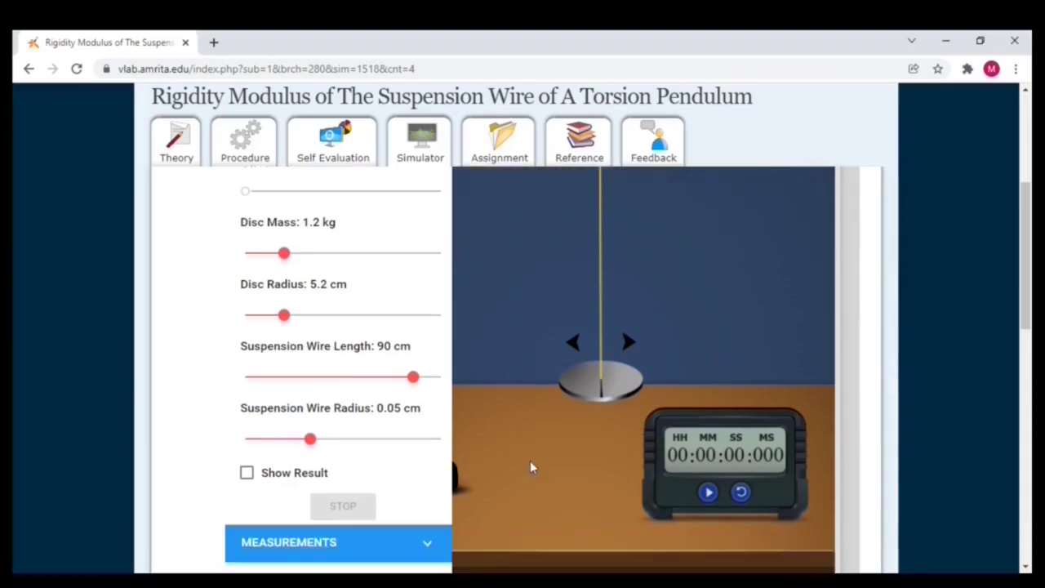
pyautogui.scroll(5, 711, 286)
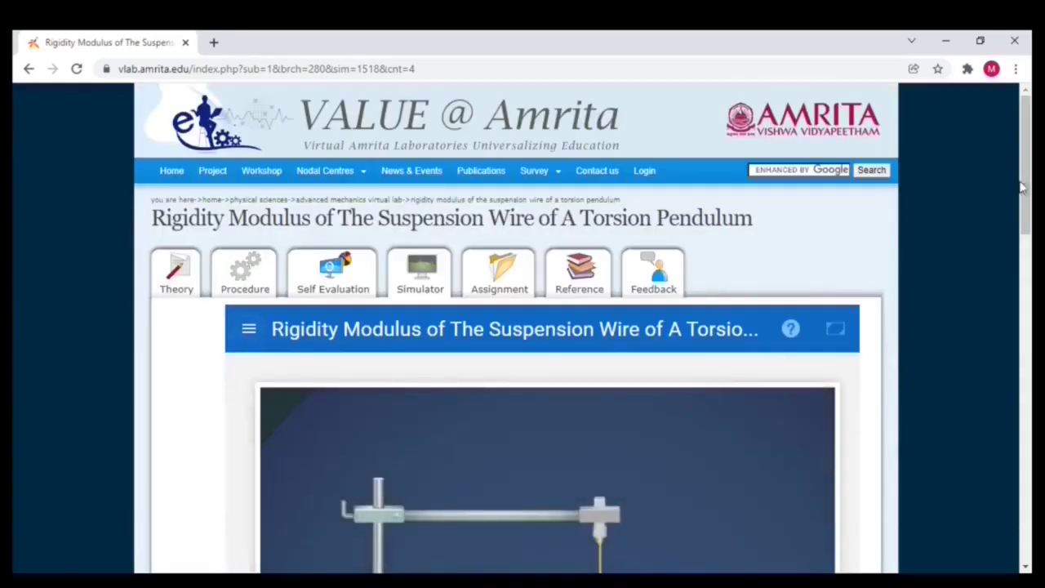
pyautogui.moveTo(1020, 186); pyautogui.dragTo(1017, 272)
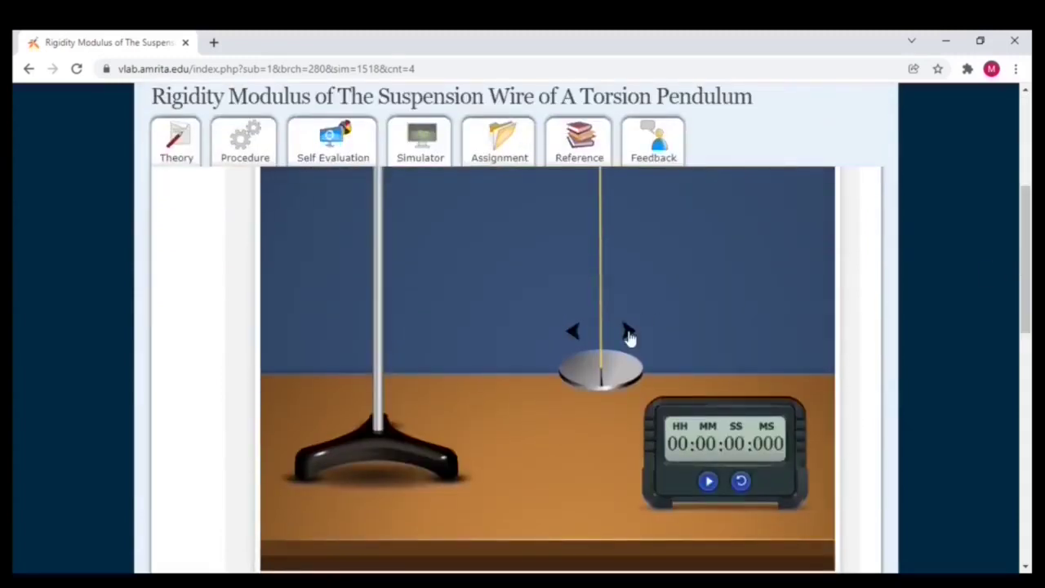
# - Time ten disc oscillations on the 90 cm wire, stopping the stopwatch at 38.802 s
pyautogui.click(628, 333)
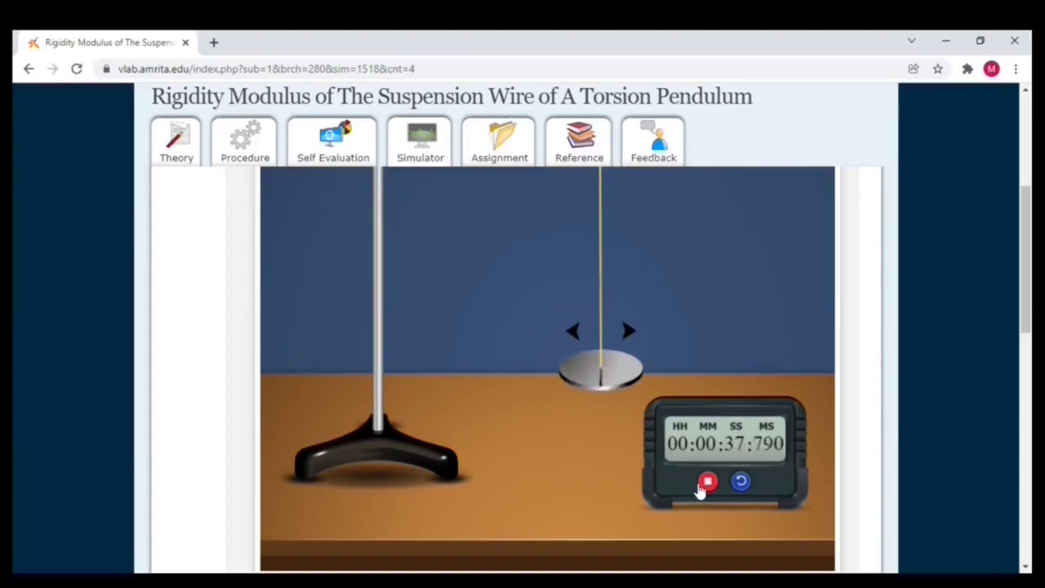
pyautogui.click(703, 485)
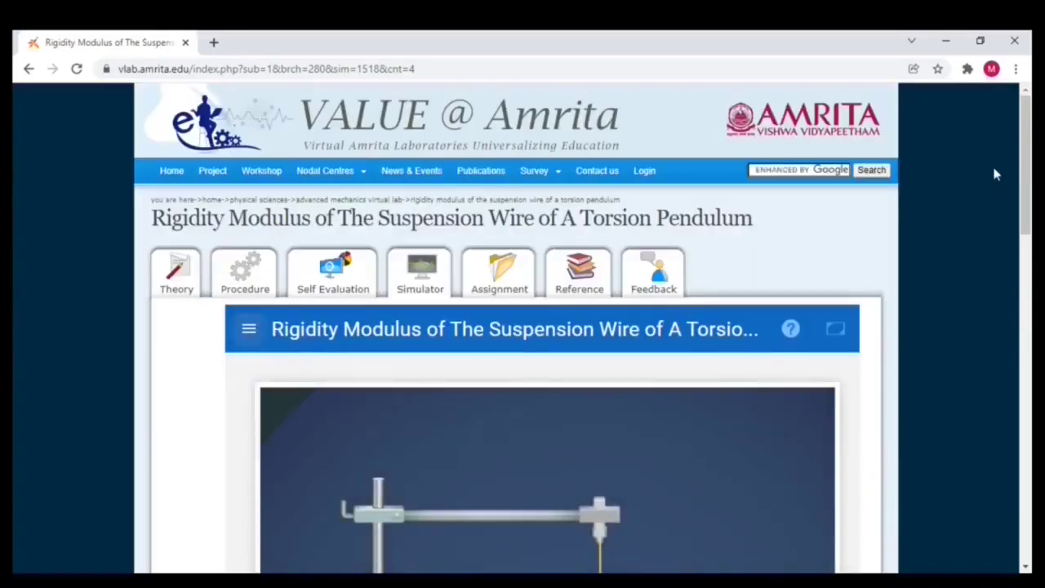
# - Time a repeat ten-oscillation run on the 90 cm wire, stopping at 38.635 s
pyautogui.scroll(-3, 1012, 168)
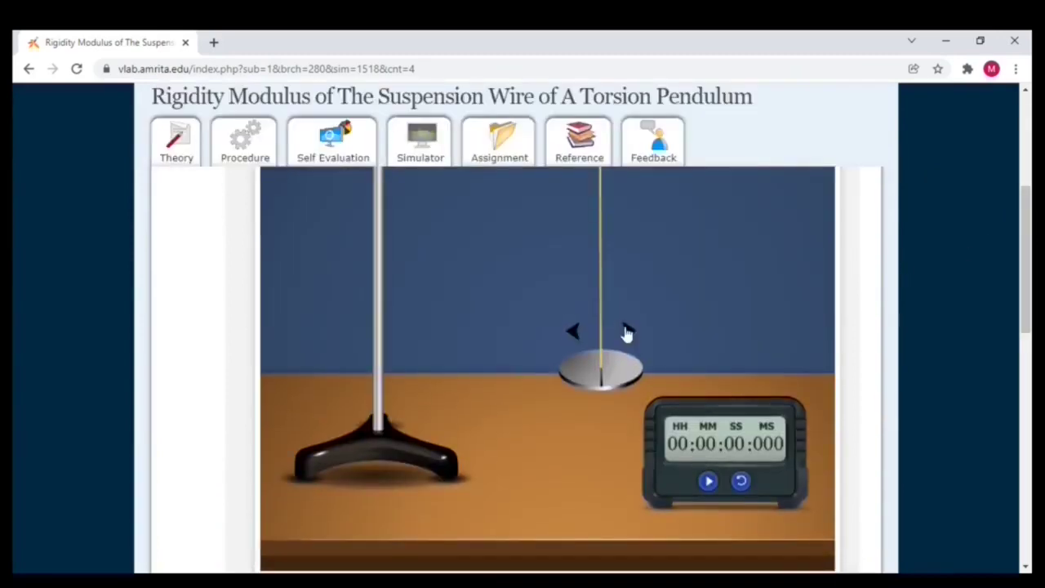
pyautogui.click(626, 330)
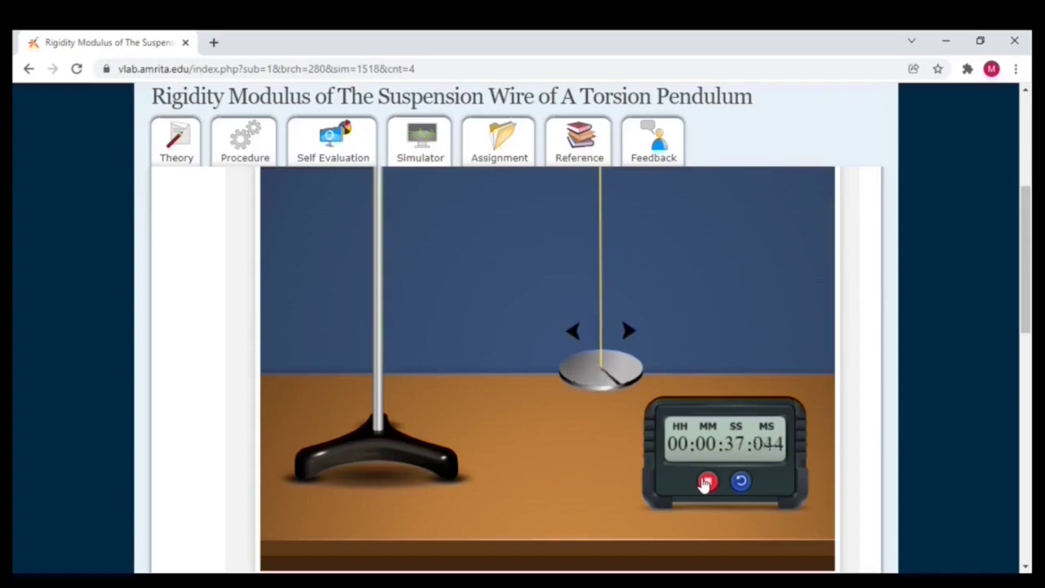
pyautogui.click(706, 481)
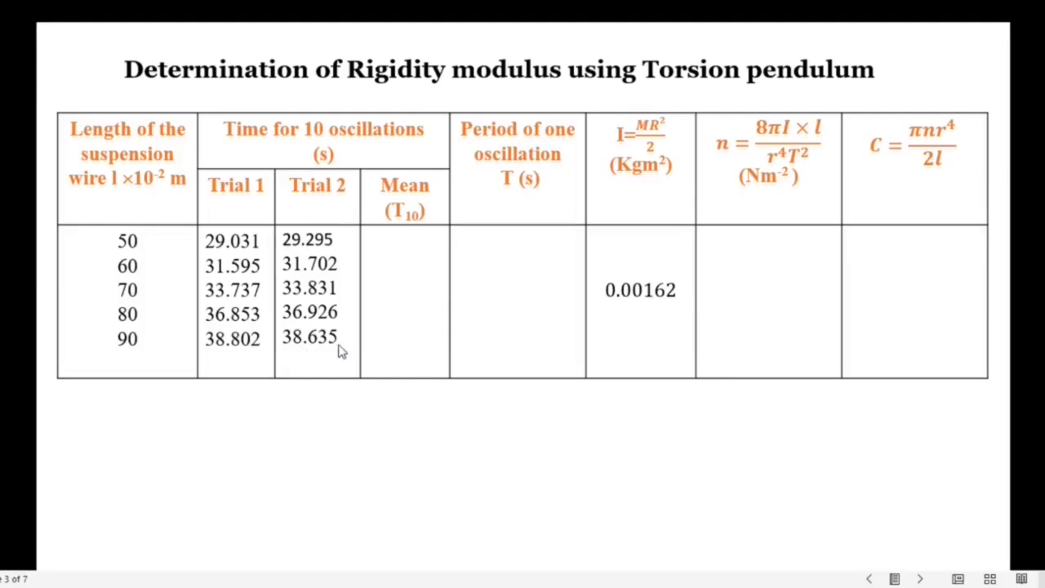
# - Leave the results table slide showing 38.635 s and return to the simulator
pyautogui.hotkey('alt', 'Tab')
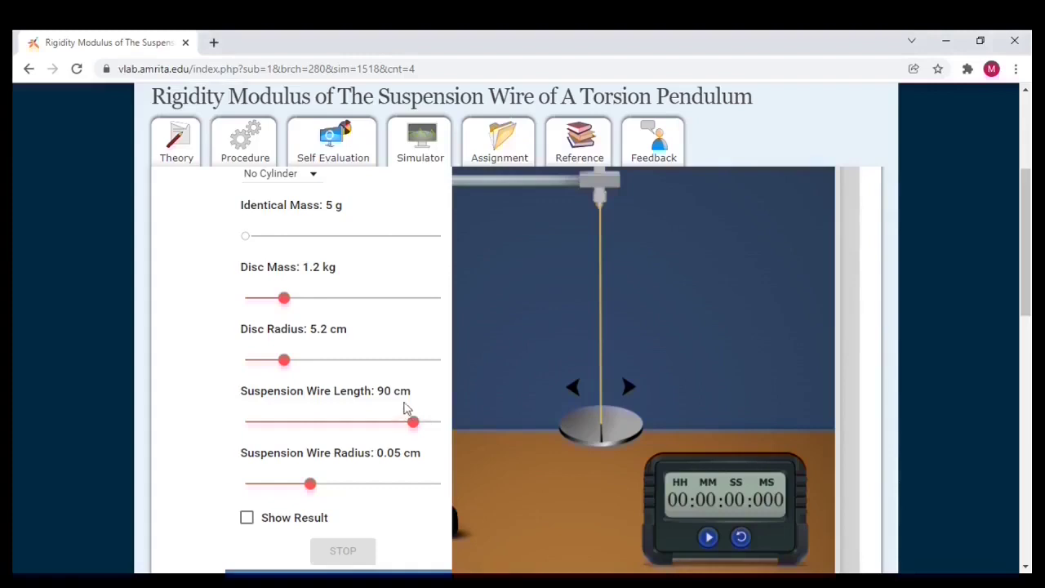
# - Set the wire length to 100 cm, reload the simulator, and scroll down to the pendulum
pyautogui.moveTo(439, 425); pyautogui.dragTo(448, 427)
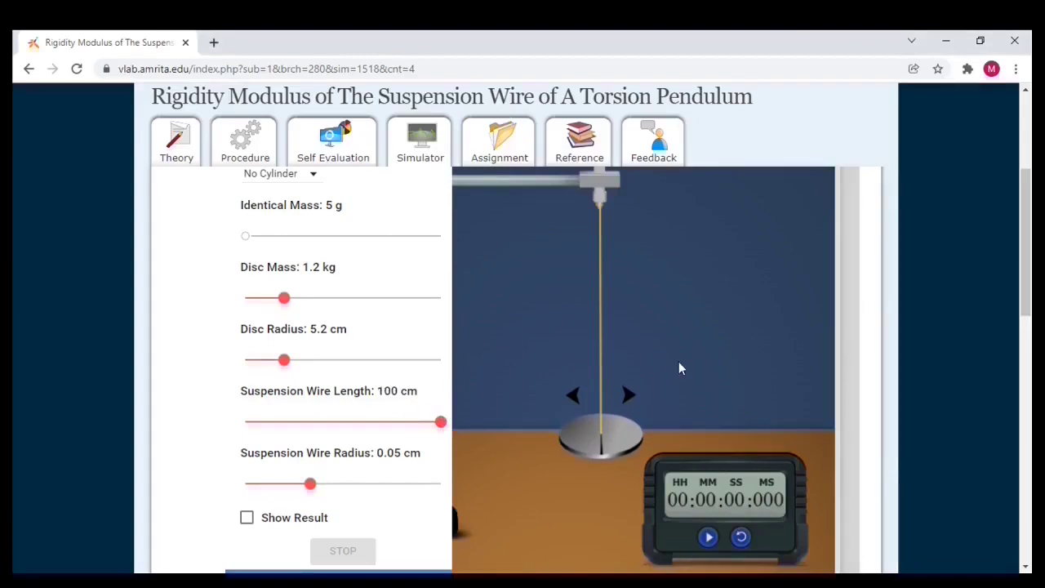
pyautogui.press('F5')
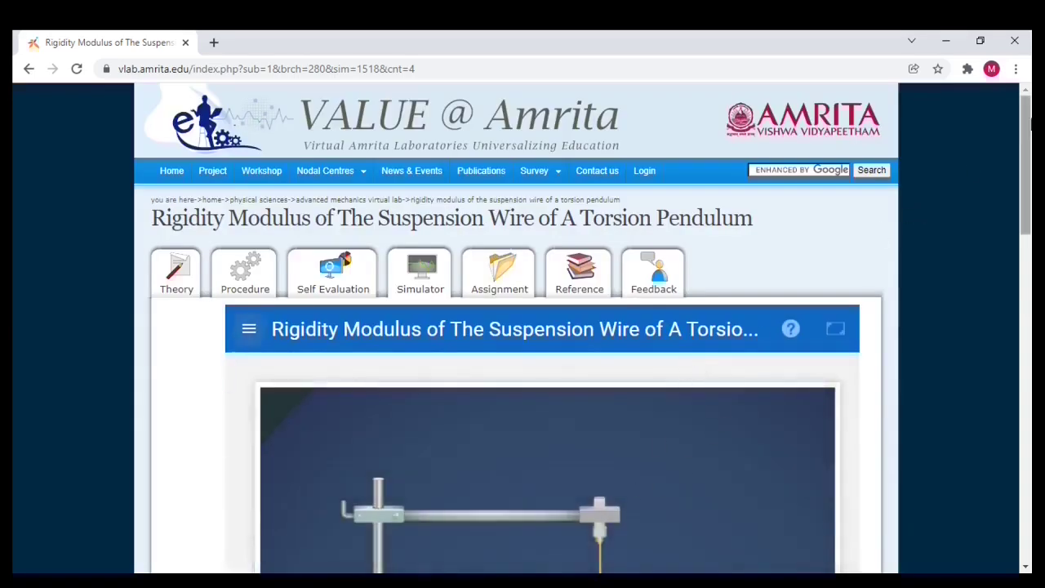
pyautogui.moveTo(1024, 167); pyautogui.dragTo(1017, 250)
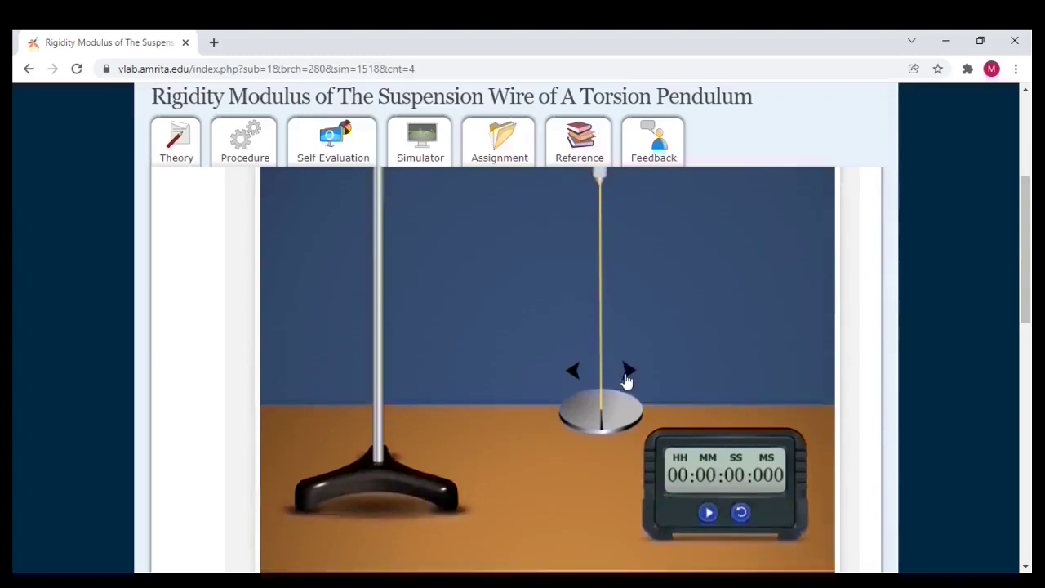
# - Time ten disc oscillations on the 100 cm wire, stopping the stopwatch at 40.800 s
pyautogui.click(626, 377)
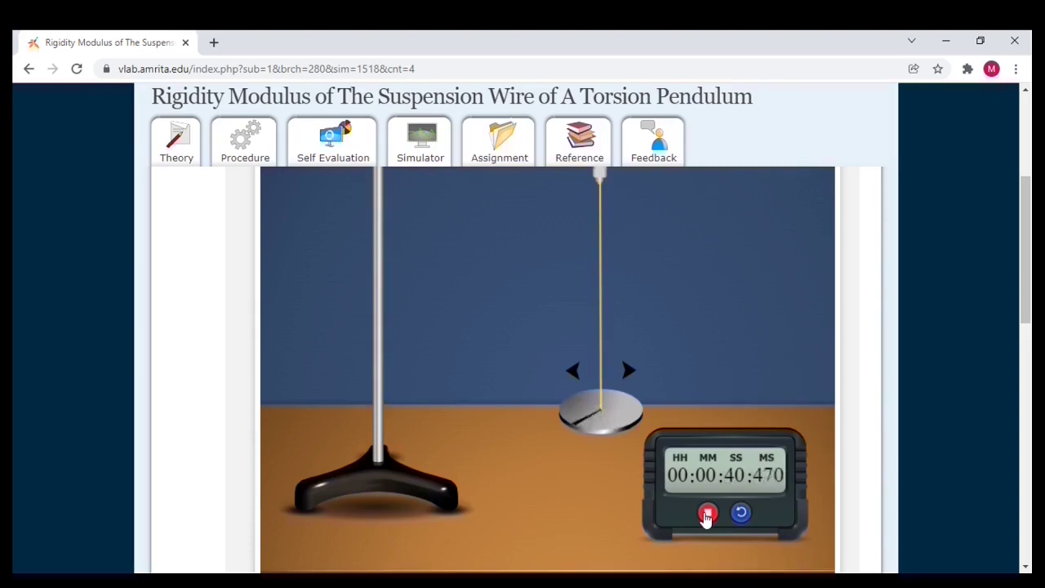
pyautogui.click(707, 513)
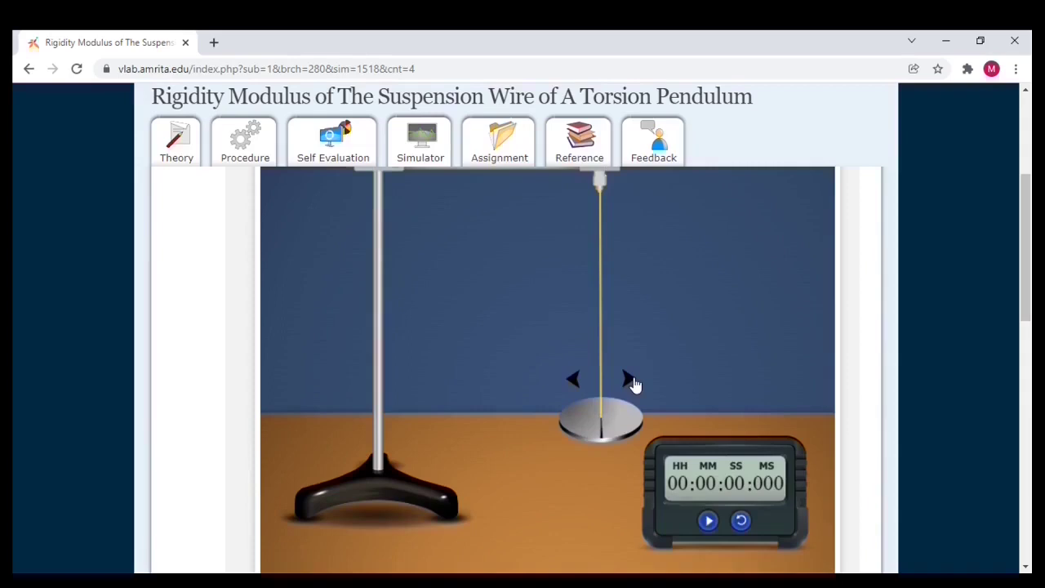
# - Time a second ten-oscillation run on the 100 cm wire, stopping at 40.444 s
pyautogui.click(634, 382)
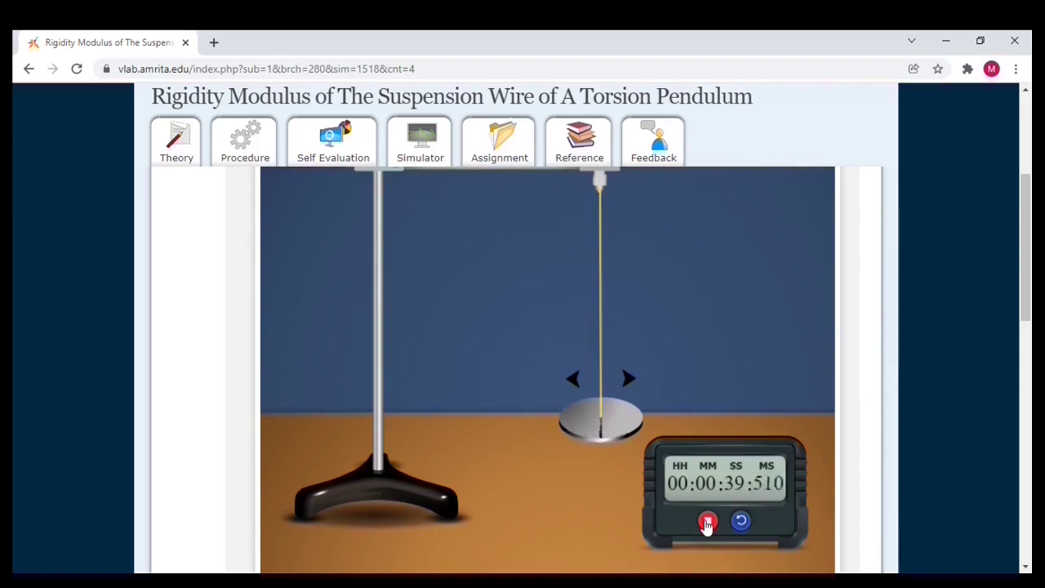
pyautogui.click(707, 523)
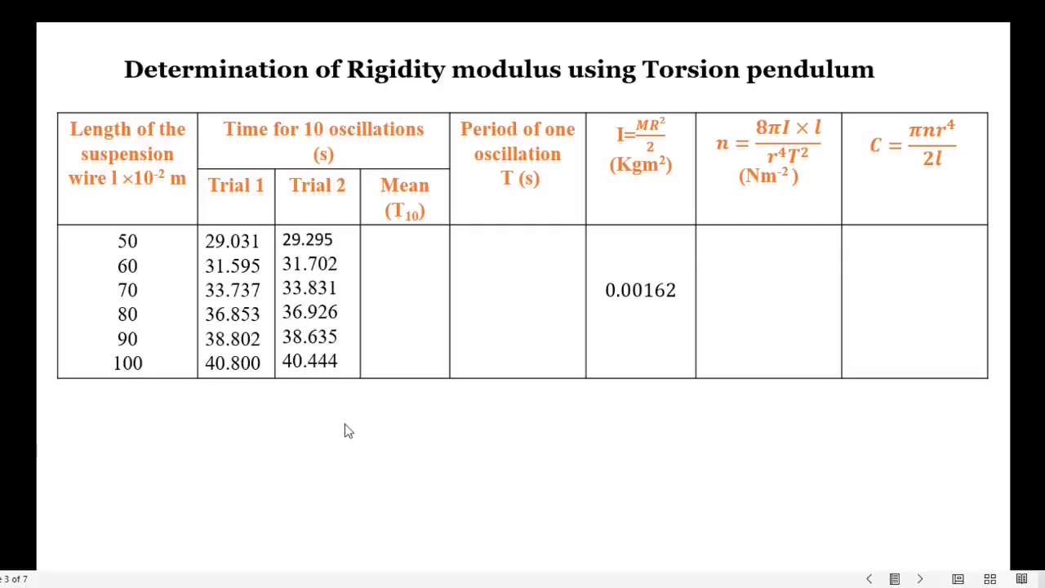